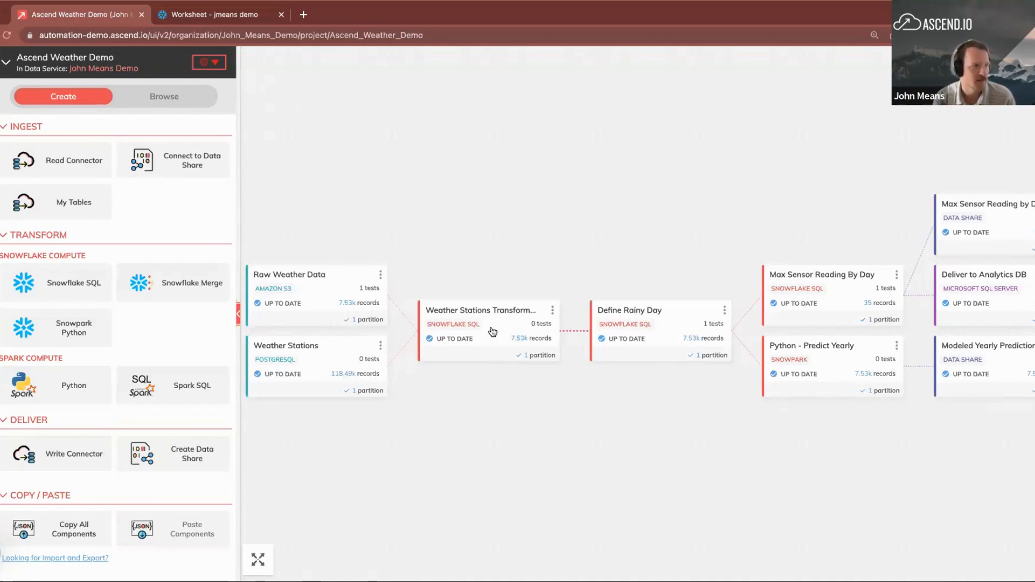
Look at the details and SQL of the Define Rainy Day component, closing its summary when done.
{"action": "left_click", "coordinate": [660, 327]}
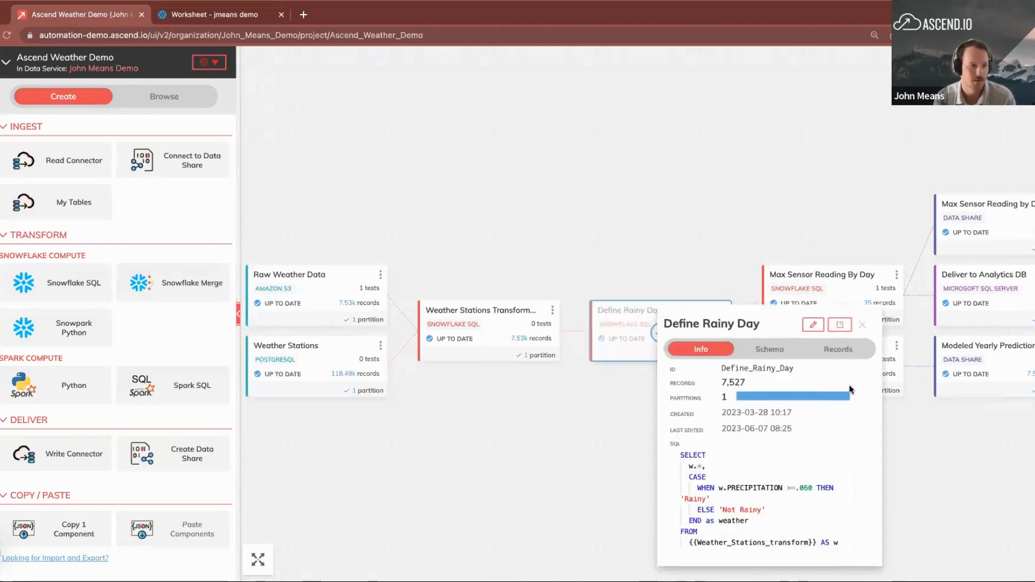
{"action": "left_click", "coordinate": [862, 326]}
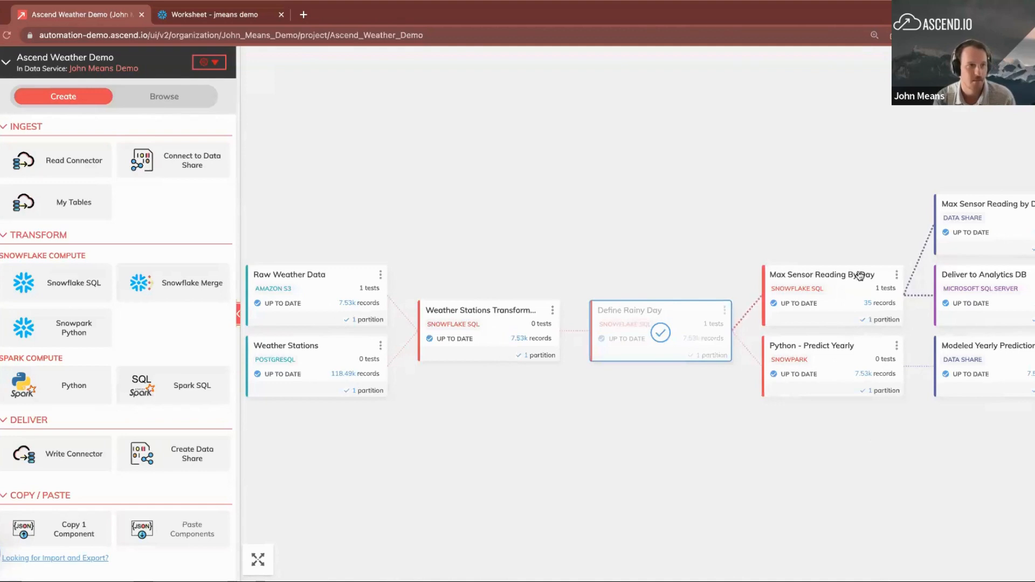
{"action": "left_click", "coordinate": [875, 459]}
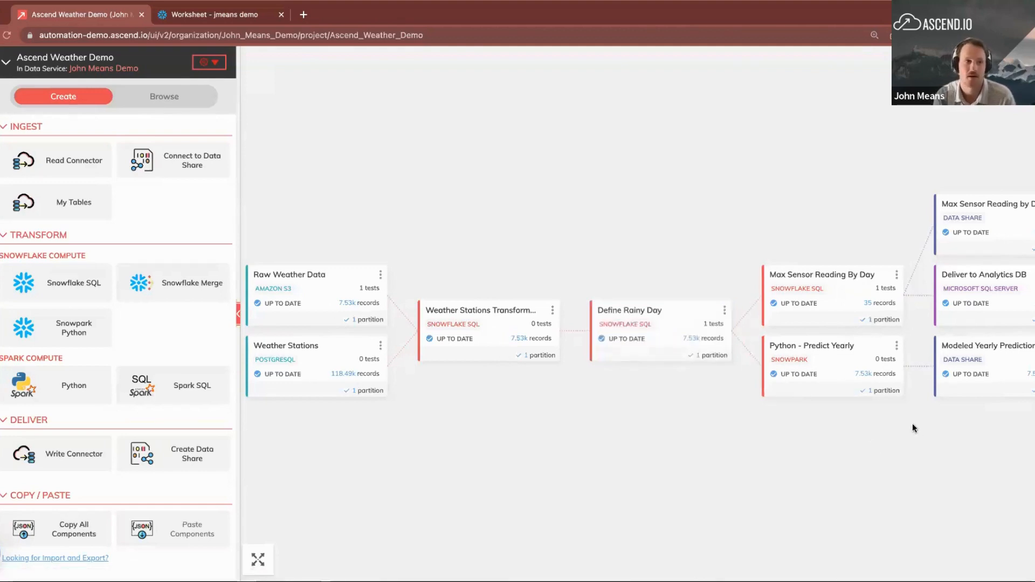
{"action": "left_click_drag", "start_coordinate": [766, 441], "coordinate": [827, 438]}
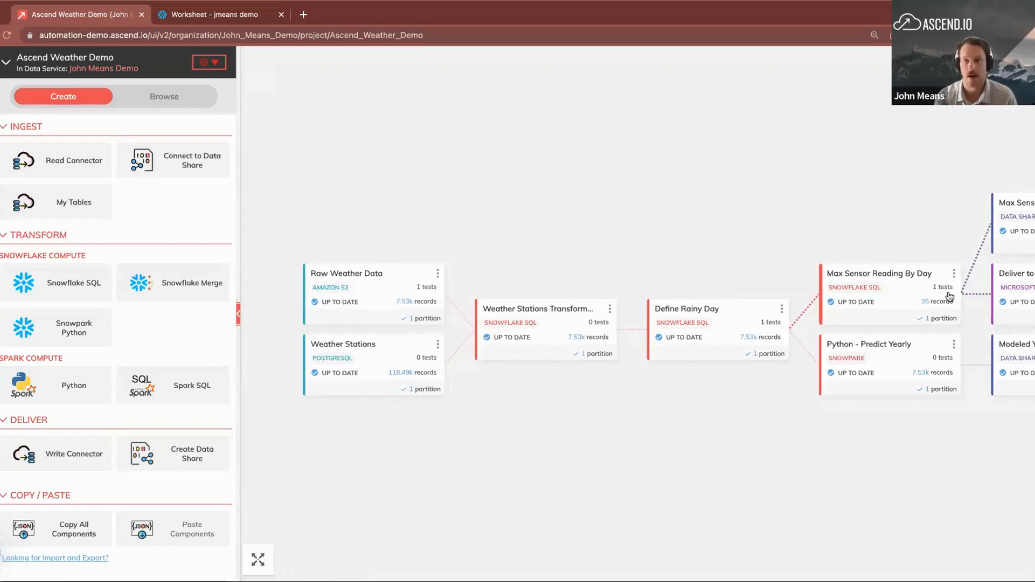
Open the Raw Weather Data connector for editing and go to the Standard Checks in its Data Quality section.
{"action": "right_click", "coordinate": [384, 286]}
{"action": "left_click", "coordinate": [415, 318]}
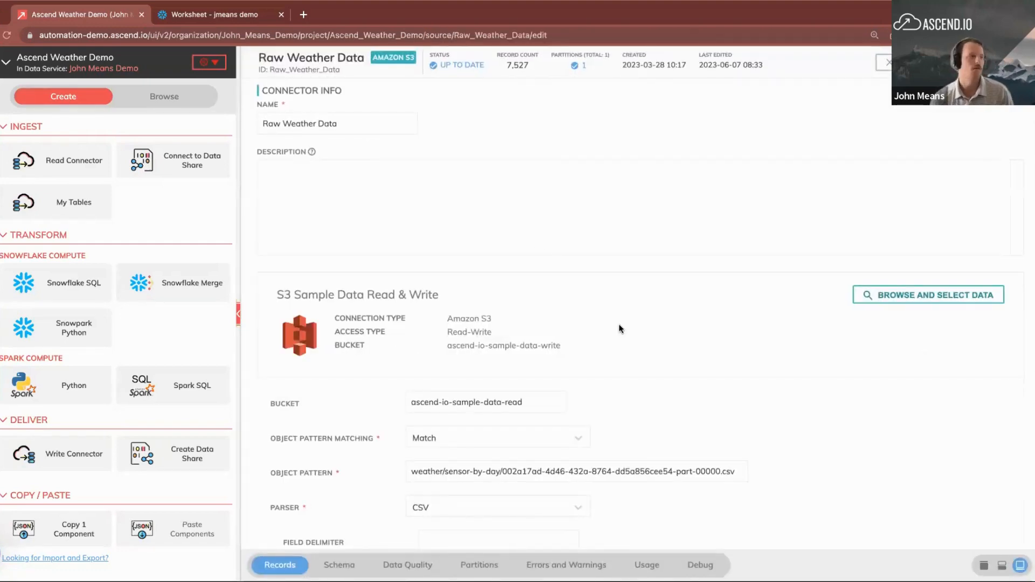
{"action": "scroll", "coordinate": [620, 329], "scroll_direction": "down", "scroll_amount": 6}
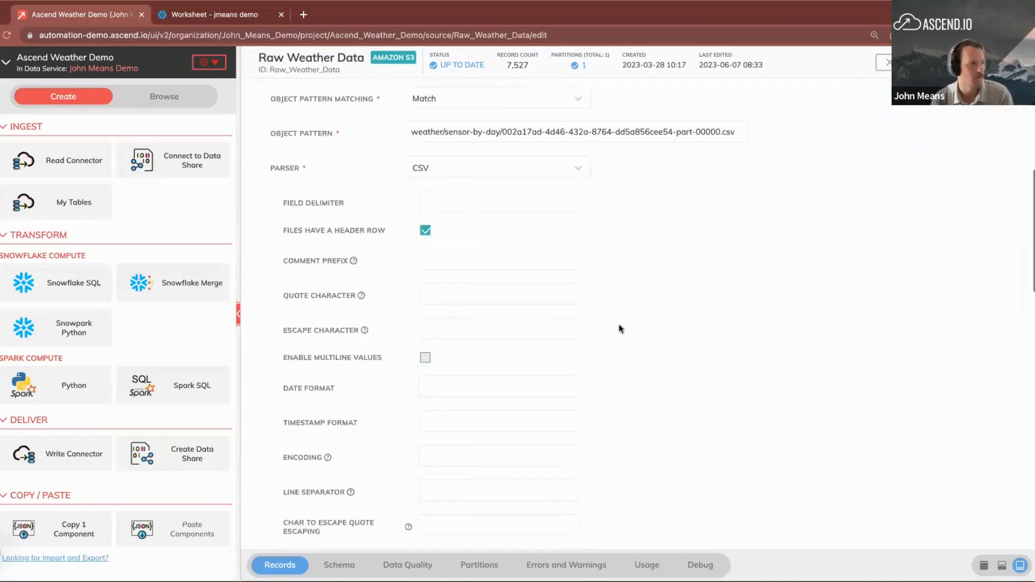
{"action": "scroll", "coordinate": [620, 329], "scroll_direction": "down", "scroll_amount": 10}
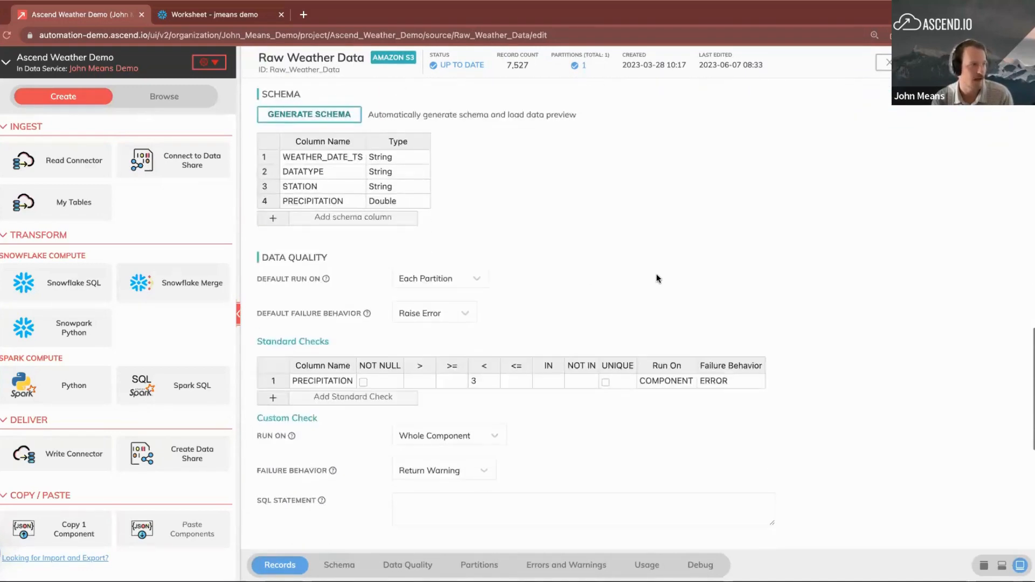
{"action": "scroll", "coordinate": [657, 278], "scroll_direction": "down", "scroll_amount": 2}
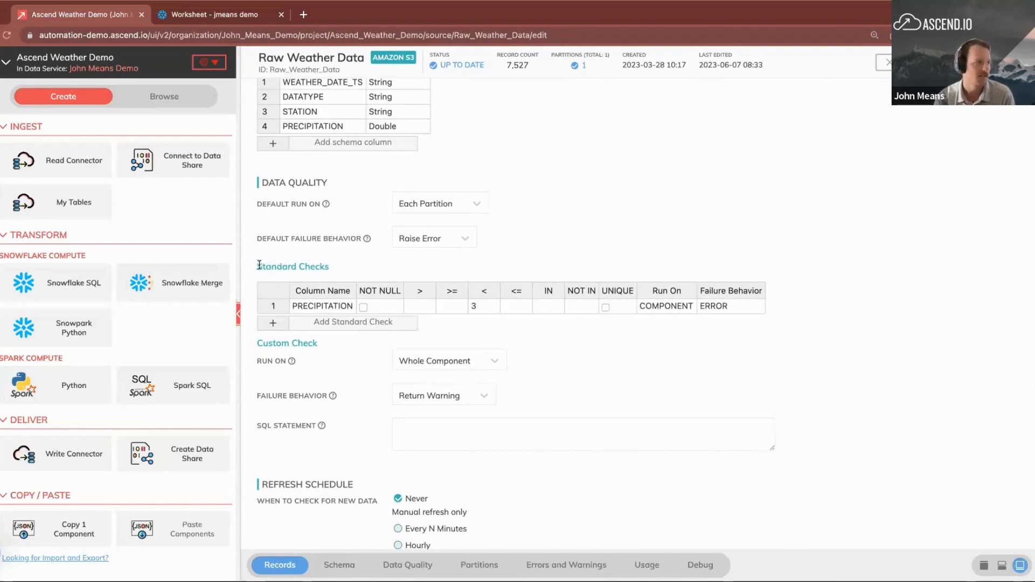
{"action": "left_click_drag", "start_coordinate": [258, 266], "coordinate": [349, 272]}
{"action": "left_click", "coordinate": [349, 272]}
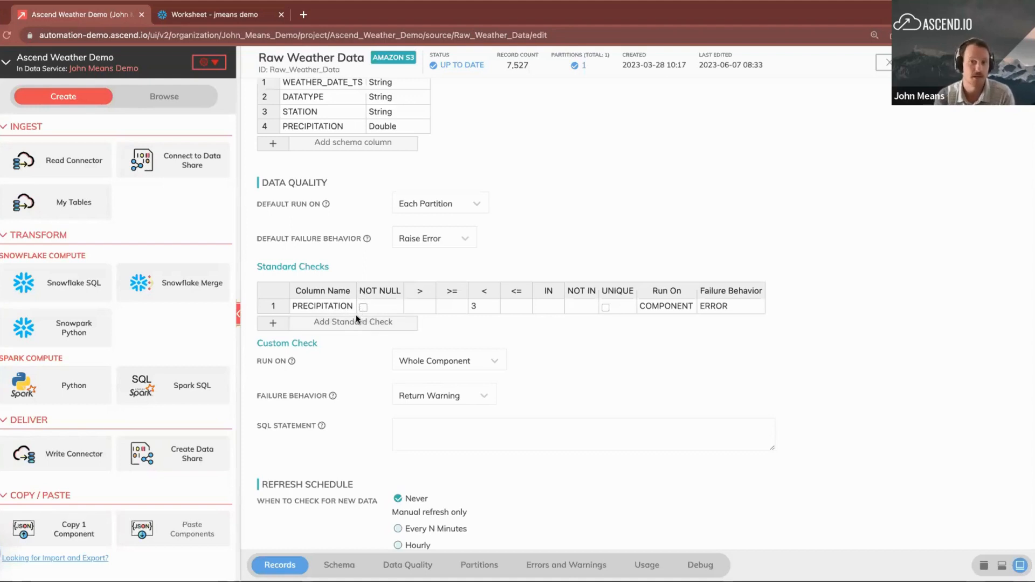
Add a standard check for the column ID with both NOT NULL and UNIQUE enabled.
{"action": "left_click", "coordinate": [346, 325]}
{"action": "left_click", "coordinate": [321, 322]}
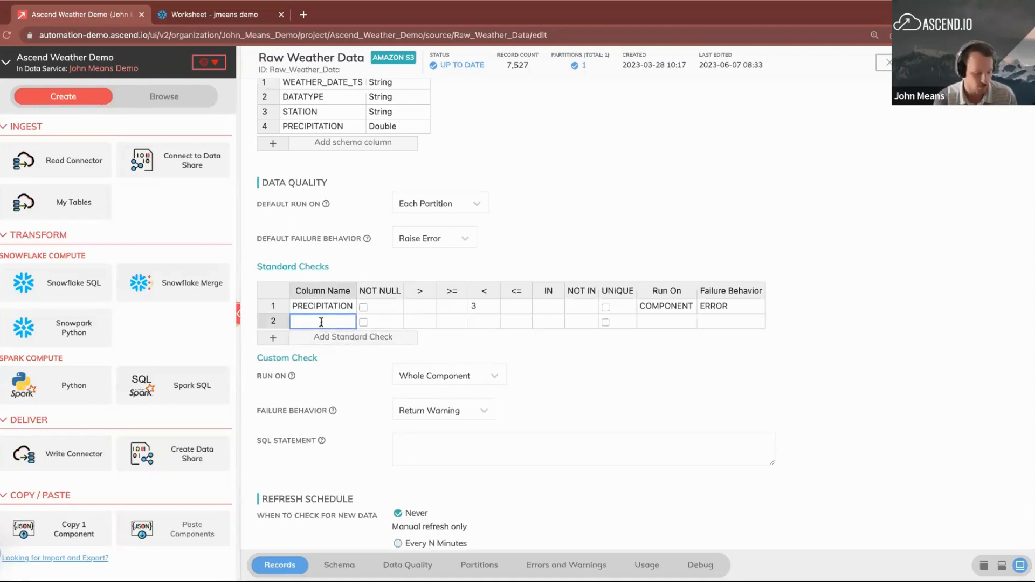
{"action": "type", "text": "ID"}
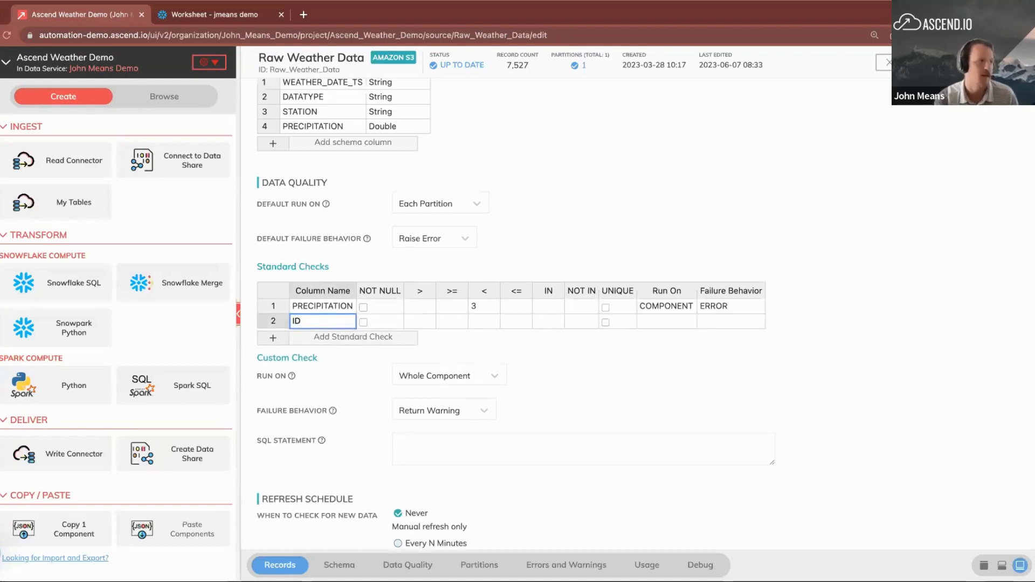
{"action": "left_click", "coordinate": [367, 323]}
{"action": "left_click", "coordinate": [363, 323]}
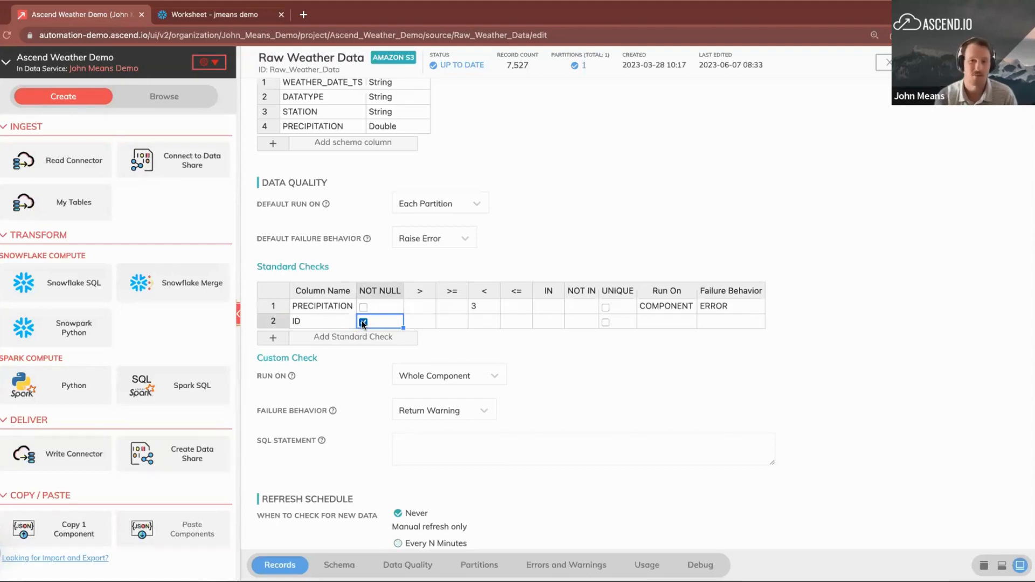
{"action": "left_click", "coordinate": [606, 323]}
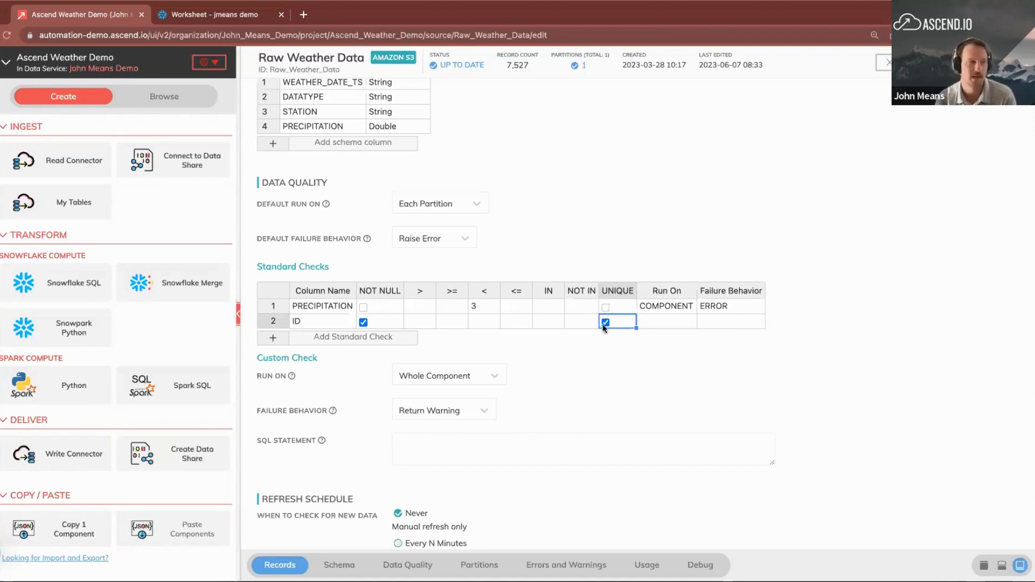
Add another standard check below the ID check with STATIONS as its column name.
{"action": "left_click", "coordinate": [343, 337]}
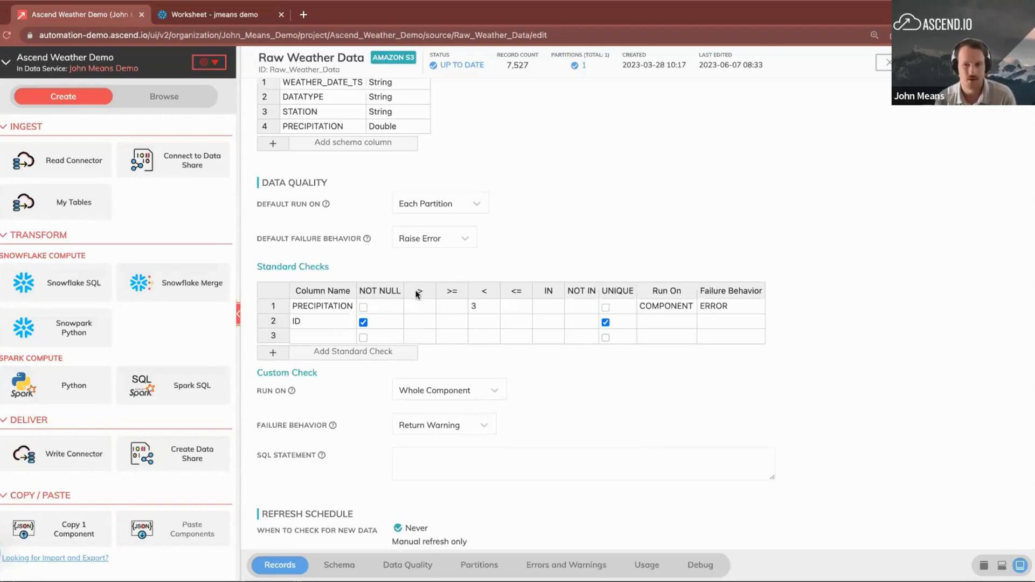
{"action": "key", "text": "ctrl+plus"}
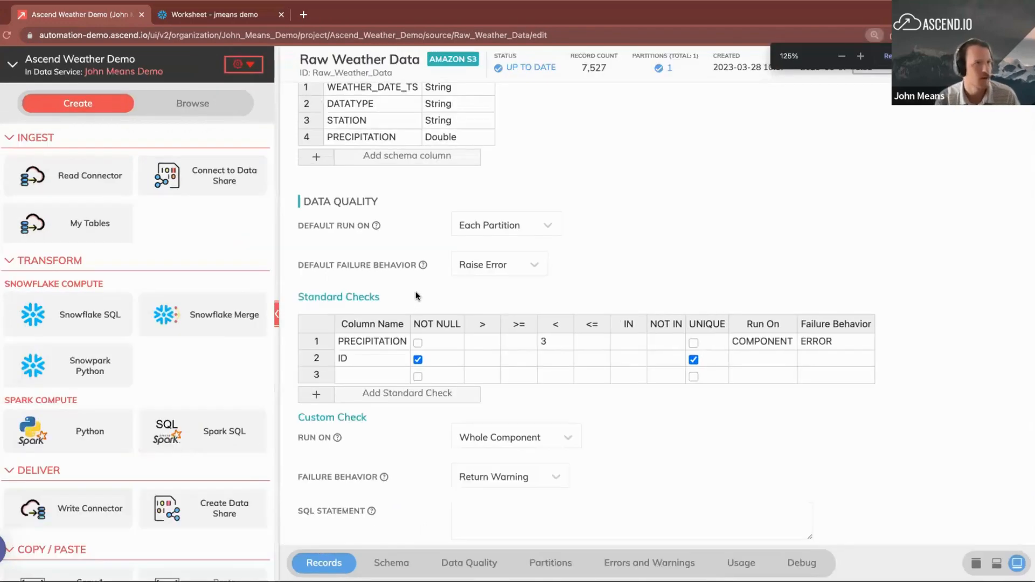
{"action": "key", "text": "ctrl+plus"}
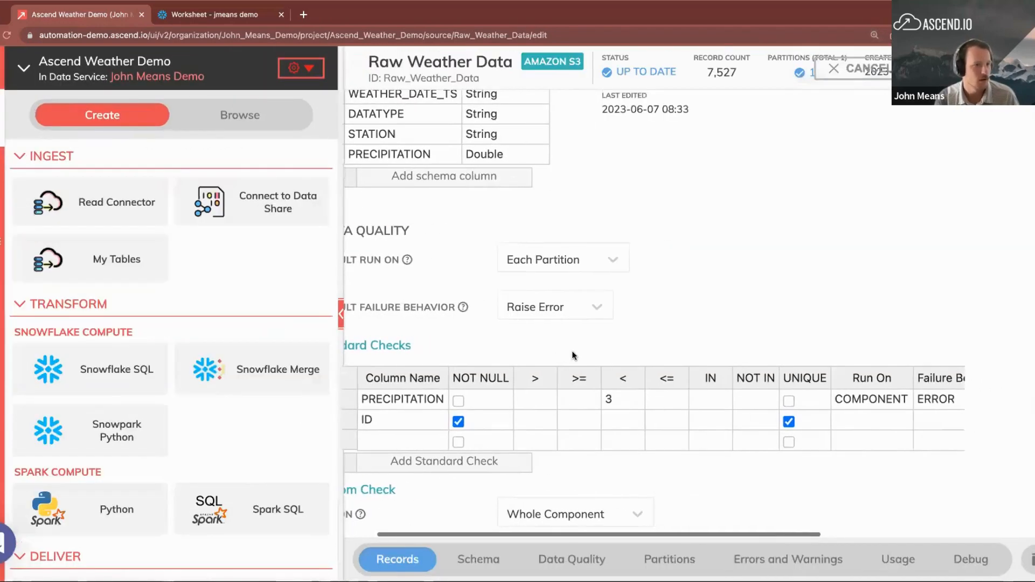
{"action": "key", "text": "ctrl+minus"}
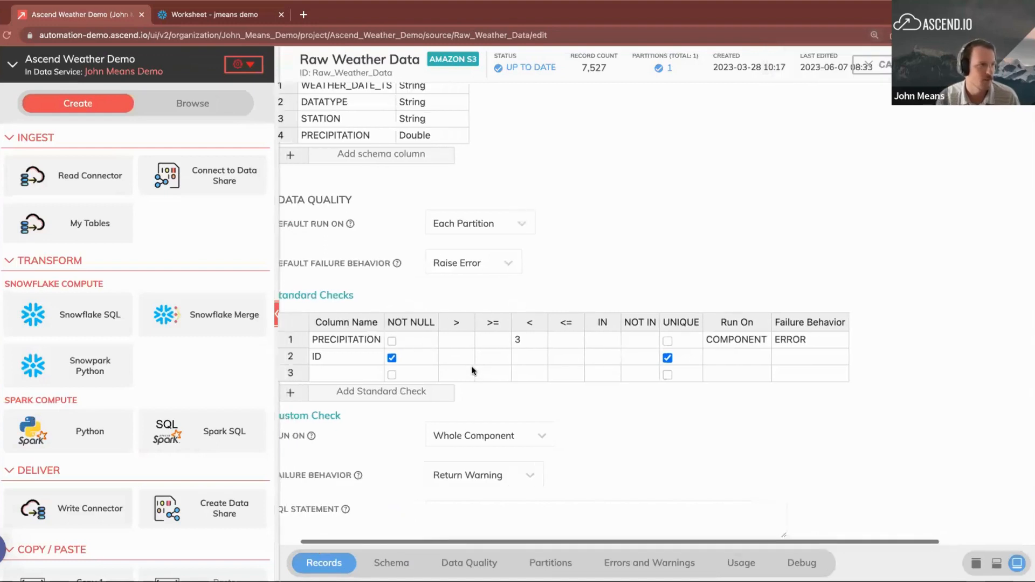
{"action": "scroll", "coordinate": [472, 370], "scroll_direction": "left", "scroll_amount": 2}
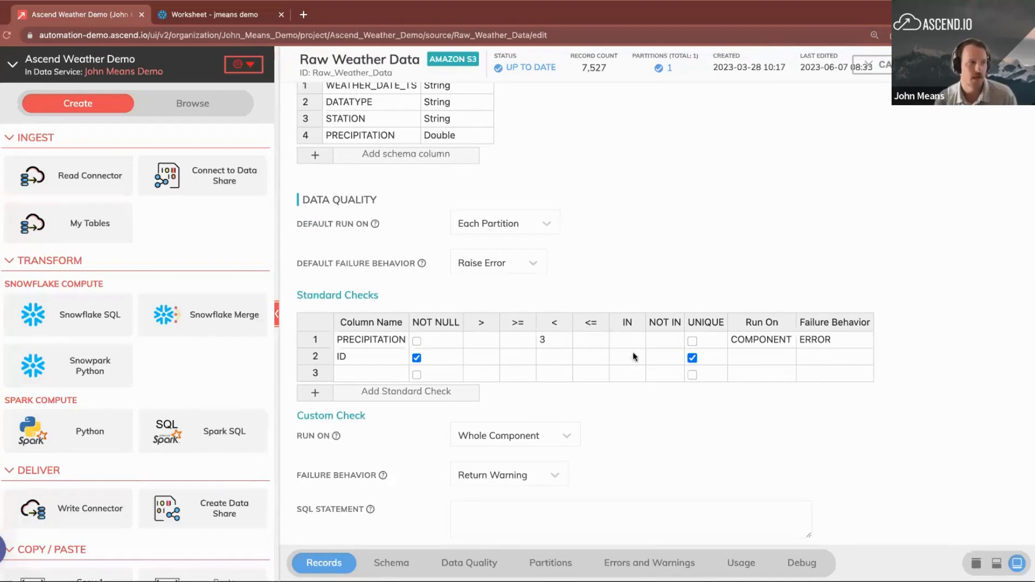
{"action": "left_click", "coordinate": [372, 373]}
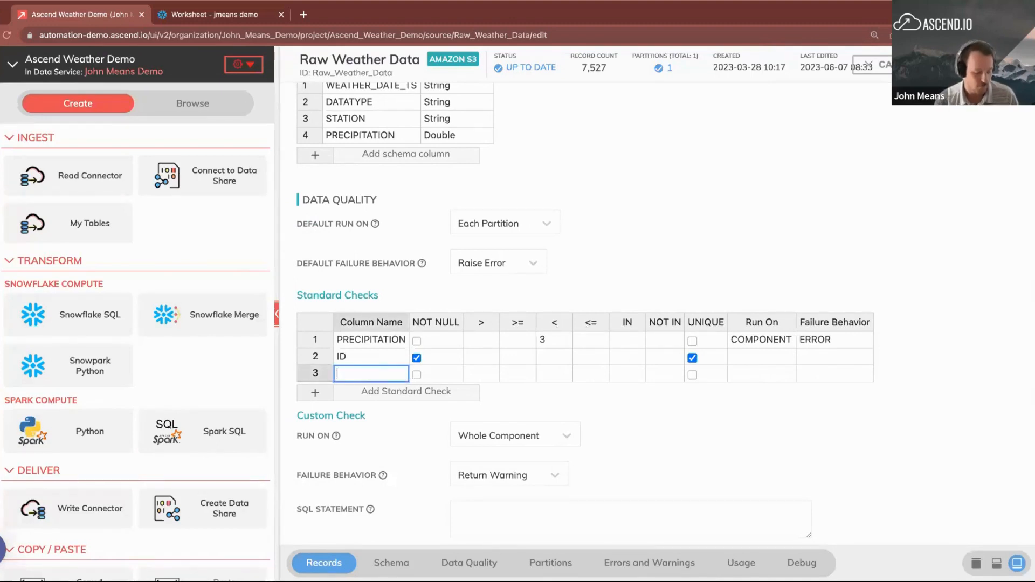
{"action": "type", "text": "PAY"}
{"action": "key", "text": "BackSpace"}
{"action": "key", "text": "BackSpace"}
{"action": "key", "text": "BackSpace"}
{"action": "type", "text": "S"}
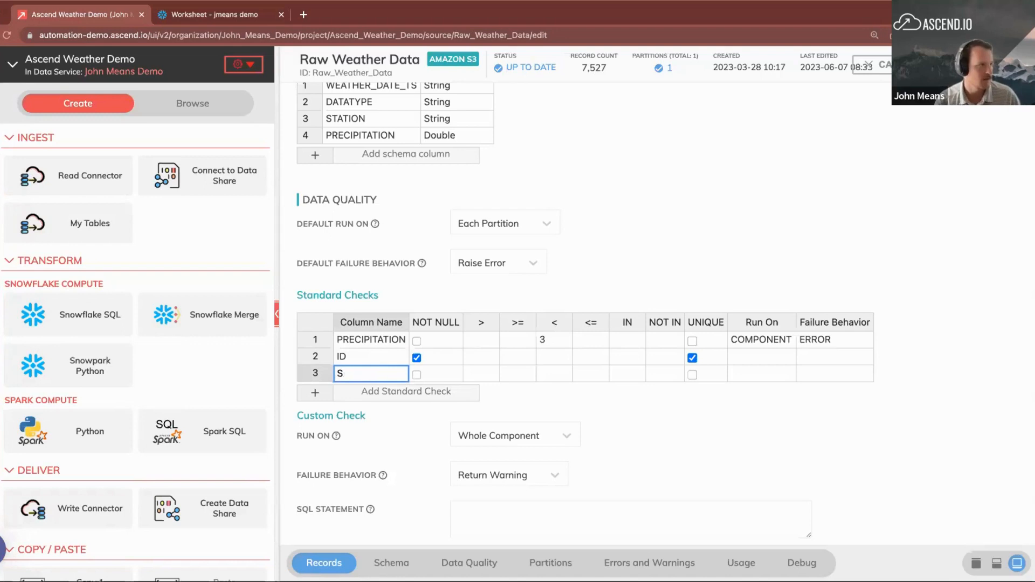
{"action": "type", "text": "TATIONS"}
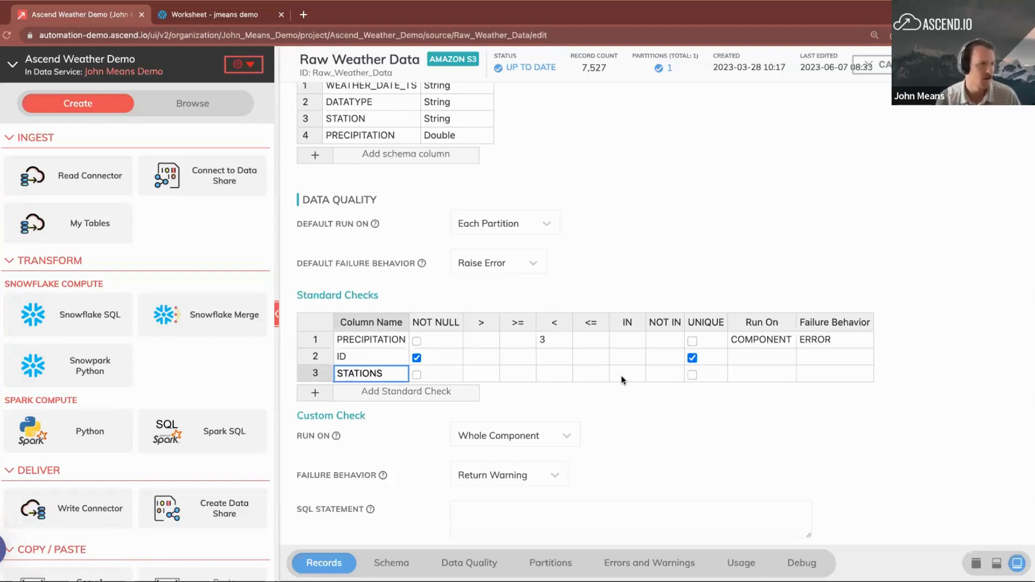
Try to enter 'VEGAS' as an allowed value in the IN condition of the STATIONS check.
{"action": "left_click", "coordinate": [622, 376]}
{"action": "type", "text": "'"}
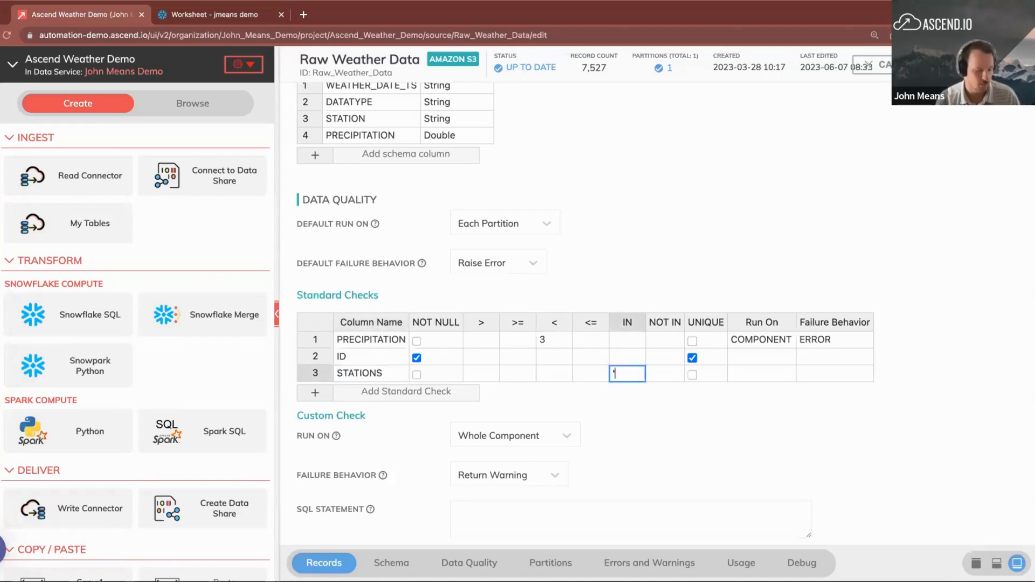
{"action": "type", "text": "VEGAS"}
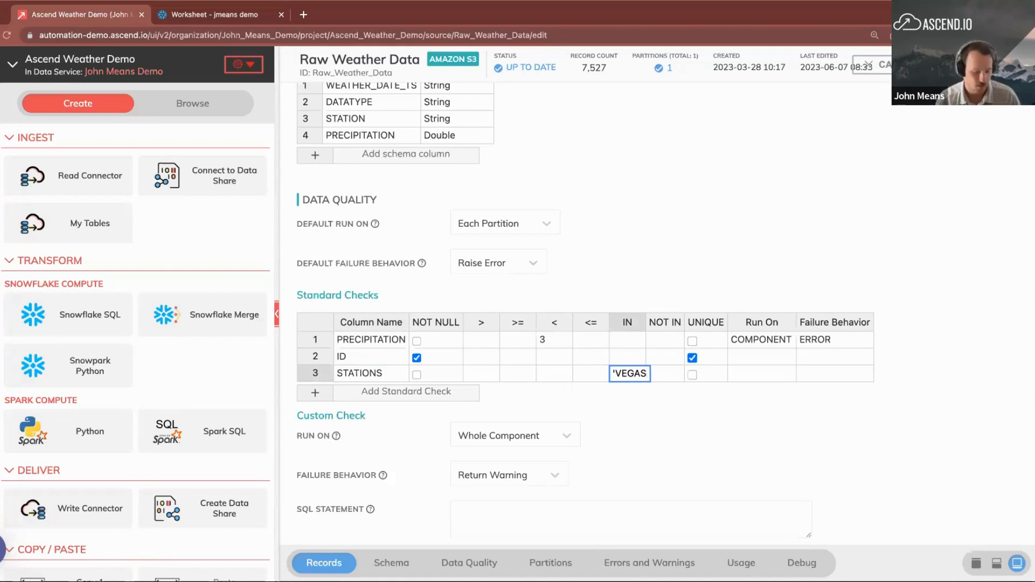
{"action": "type", "text": "','"}
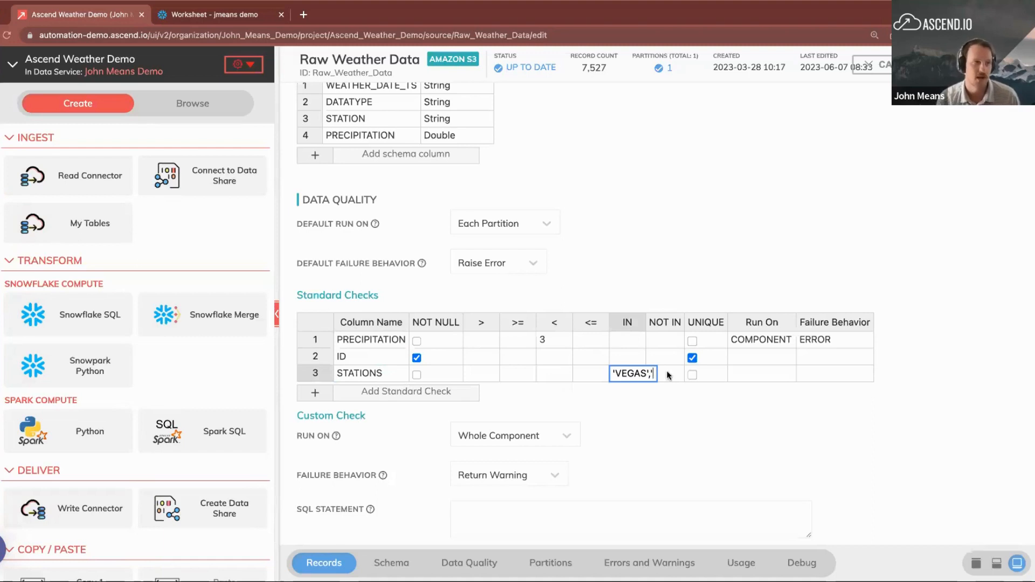
{"action": "double_click", "coordinate": [625, 376]}
{"action": "key", "text": "Escape"}
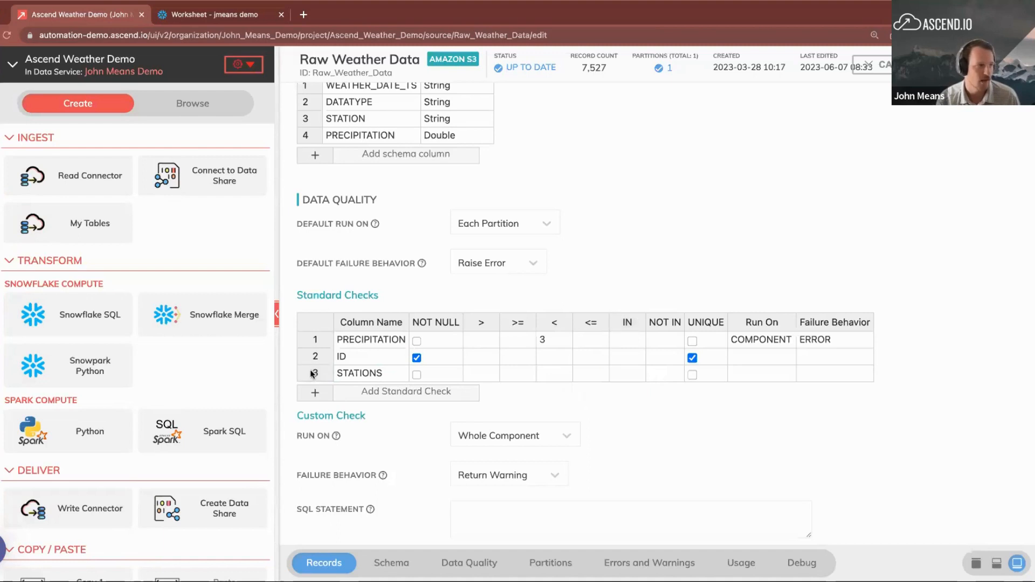
Delete the STATIONS and ID rows from the Standard Checks table.
{"action": "right_click", "coordinate": [310, 372]}
{"action": "left_click", "coordinate": [345, 422]}
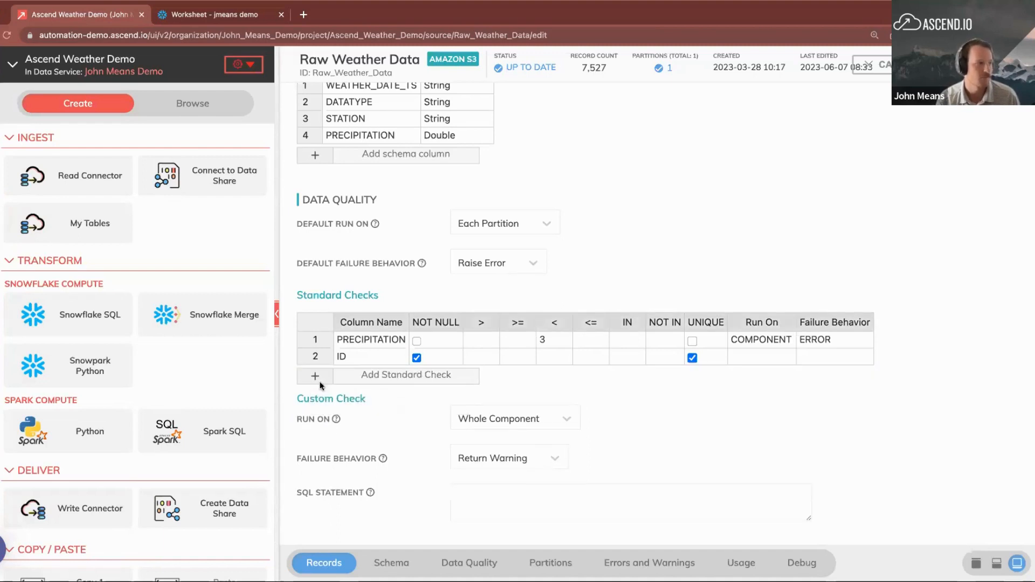
{"action": "right_click", "coordinate": [309, 353]}
{"action": "left_click", "coordinate": [309, 353]}
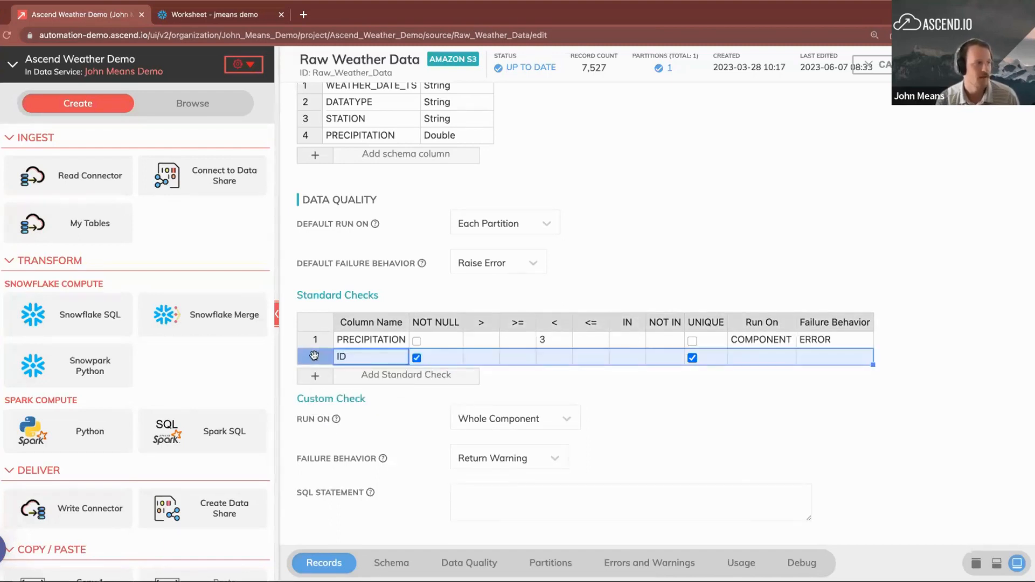
{"action": "right_click", "coordinate": [313, 357]}
{"action": "left_click", "coordinate": [324, 403]}
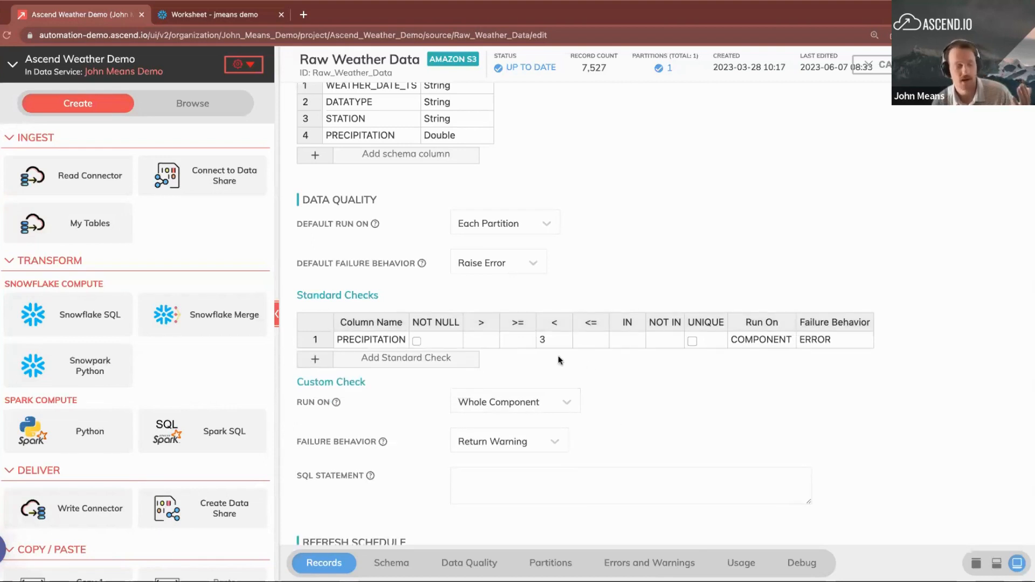
Examine the PRECIPITATION check's less-than limit and the available failure behaviors, and cancel editing the connector.
{"action": "left_click", "coordinate": [365, 340]}
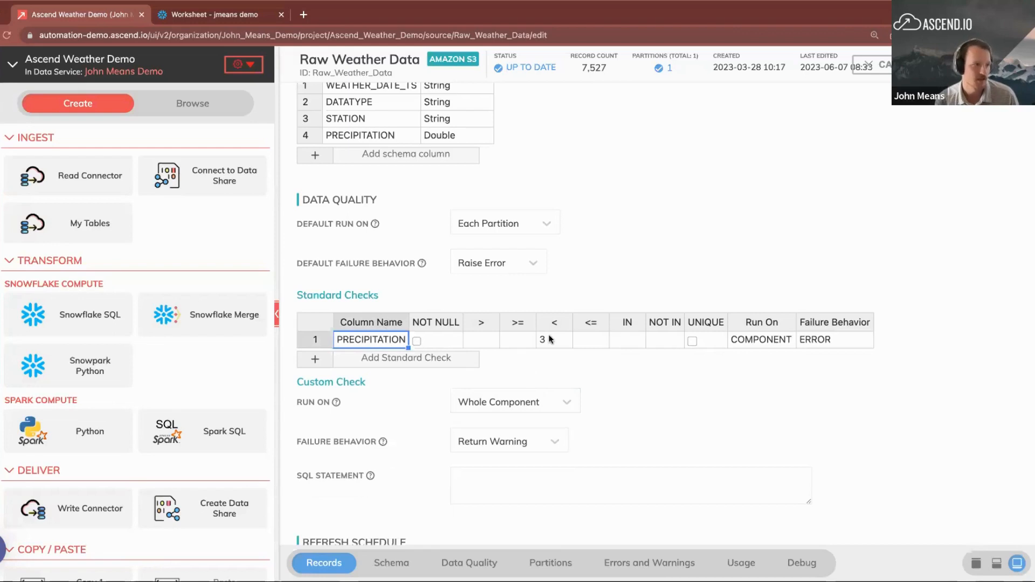
{"action": "left_click", "coordinate": [643, 393]}
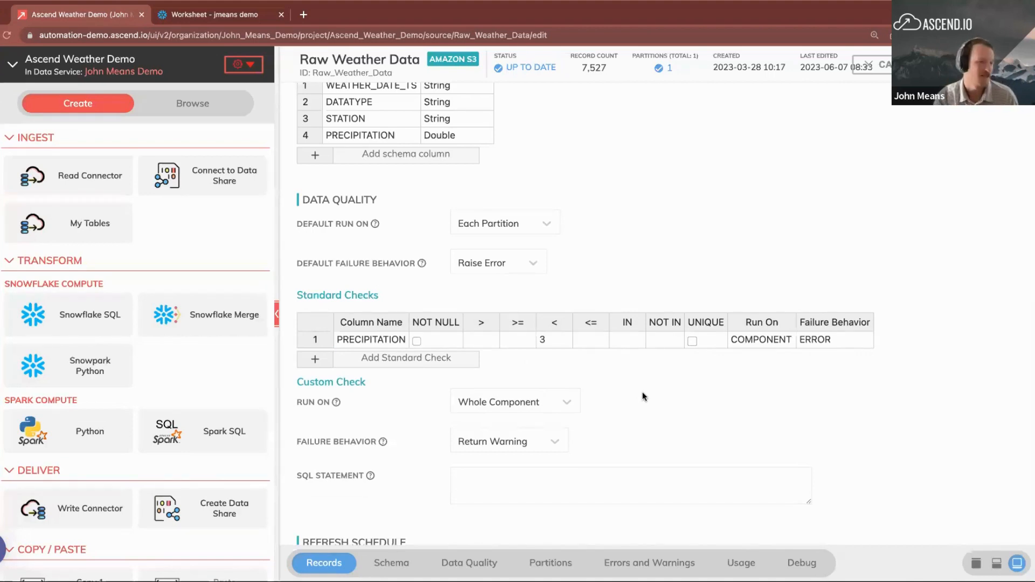
{"action": "left_click", "coordinate": [545, 343]}
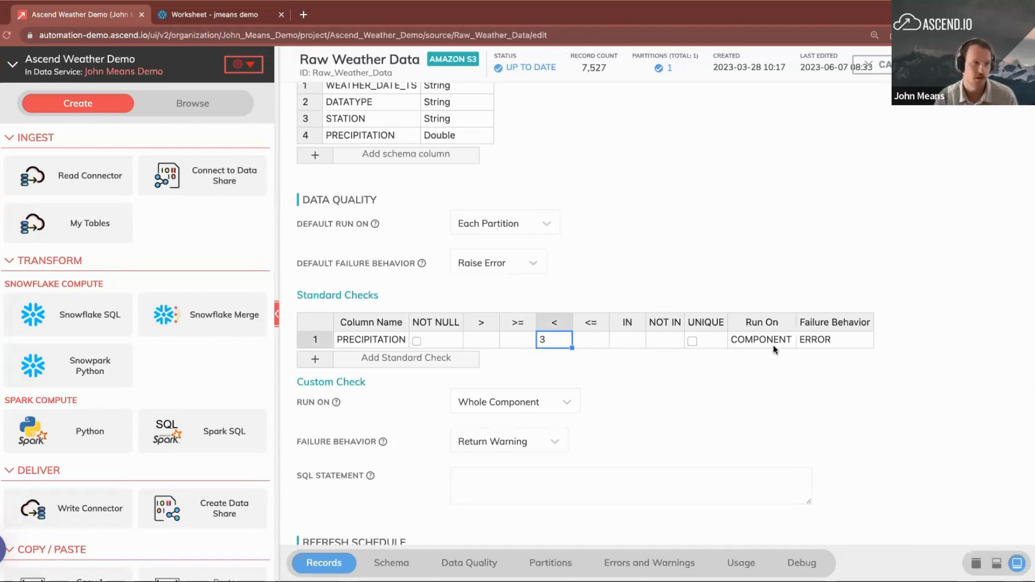
{"action": "left_click", "coordinate": [814, 343]}
{"action": "left_click", "coordinate": [814, 342]}
{"action": "left_click", "coordinate": [814, 343]}
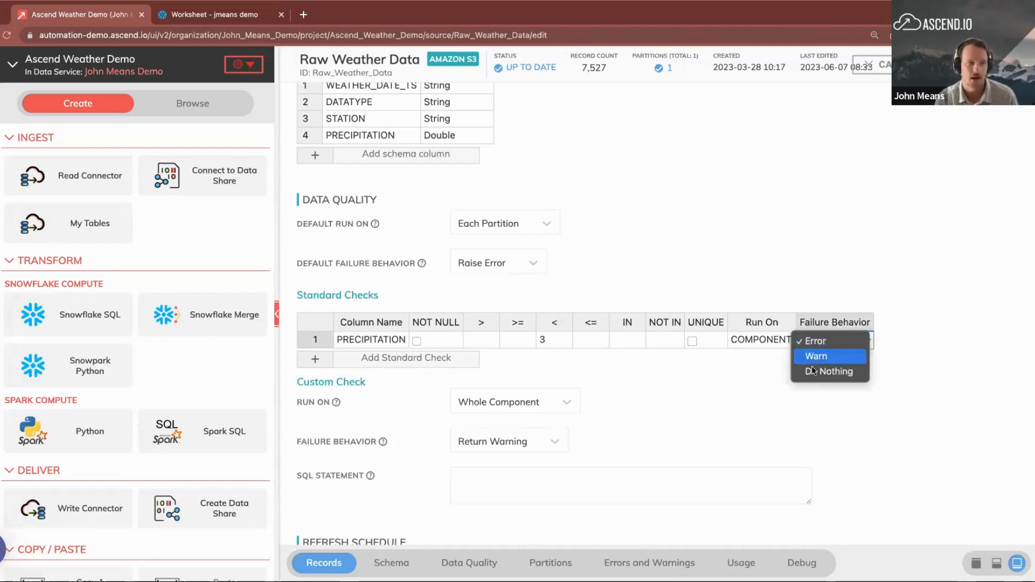
{"action": "left_click", "coordinate": [728, 404]}
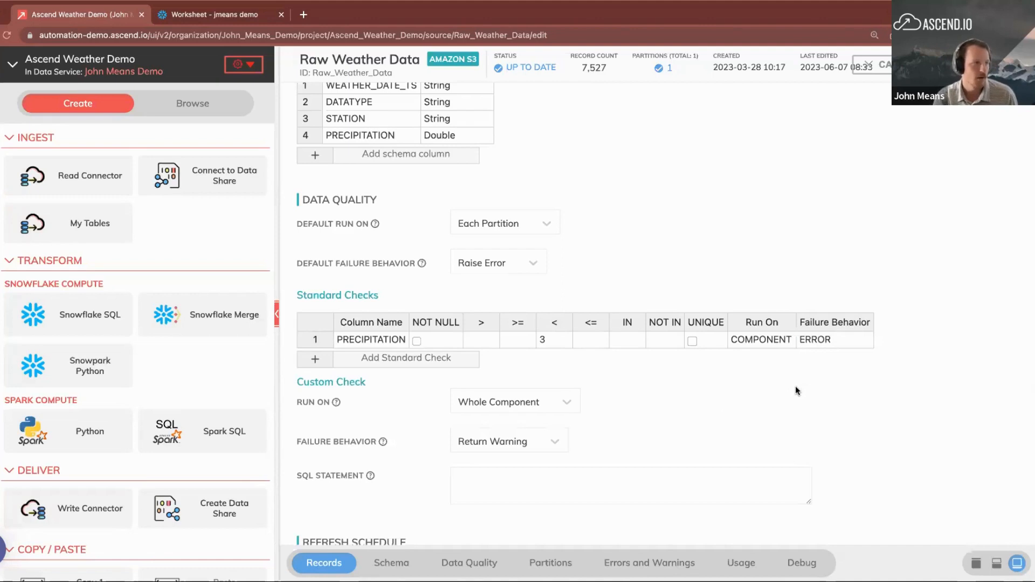
{"action": "scroll", "coordinate": [701, 378], "scroll_direction": "down", "scroll_amount": 1}
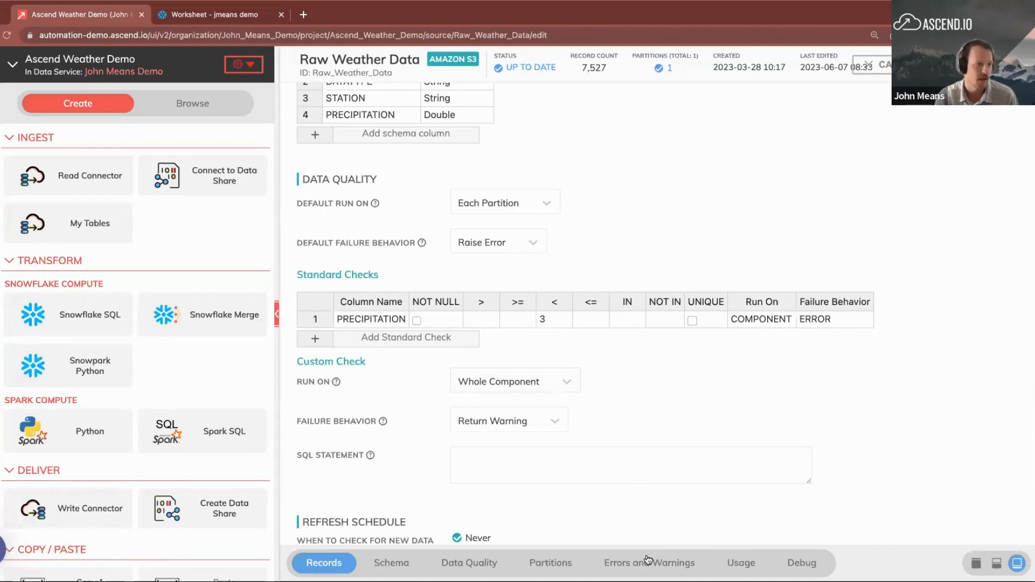
{"action": "left_click", "coordinate": [896, 65]}
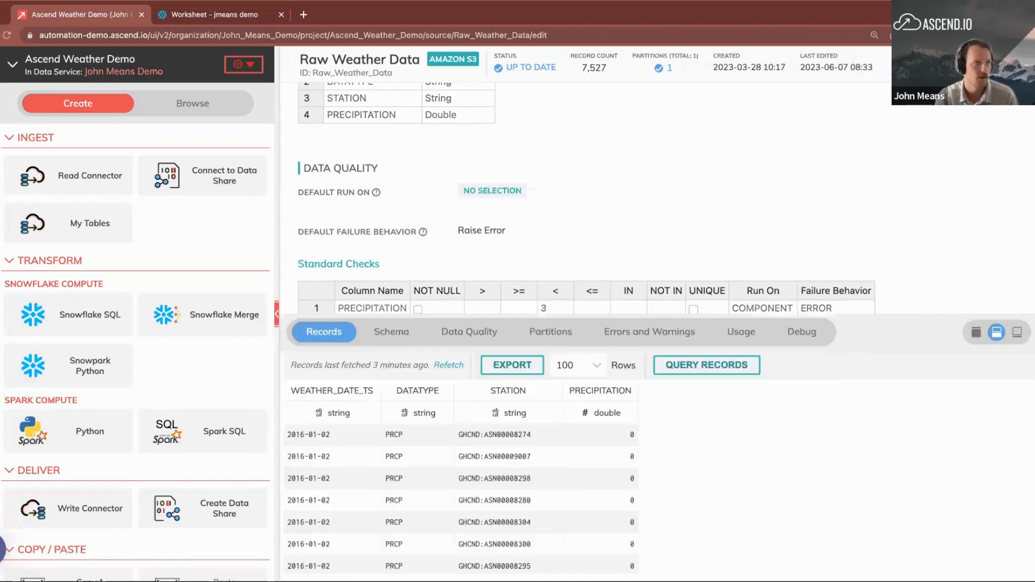
Open the Raw Weather Data connector's data quality test results and sort them by creation time, newest first.
{"action": "left_click", "coordinate": [1016, 64]}
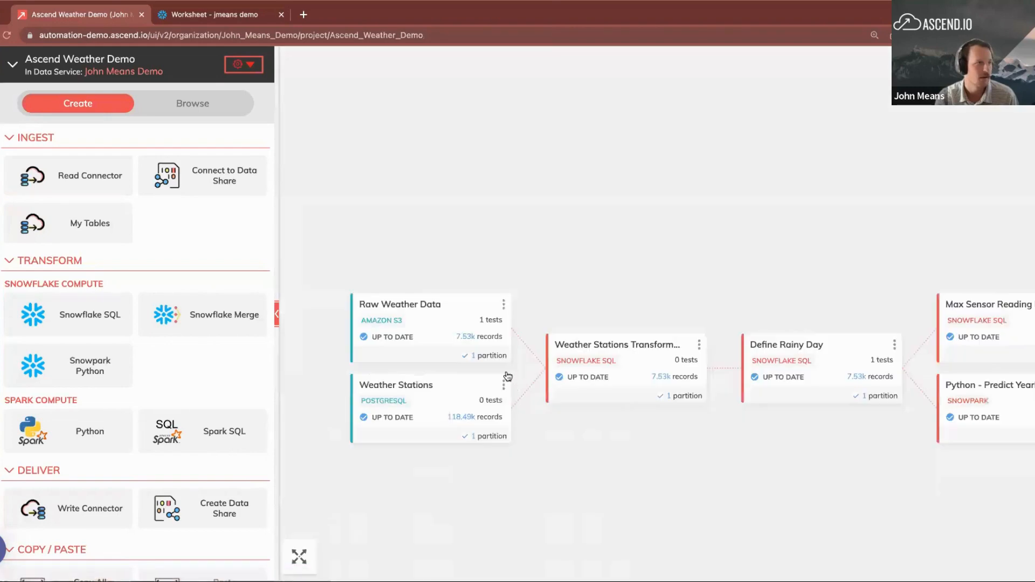
{"action": "left_click", "coordinate": [487, 311]}
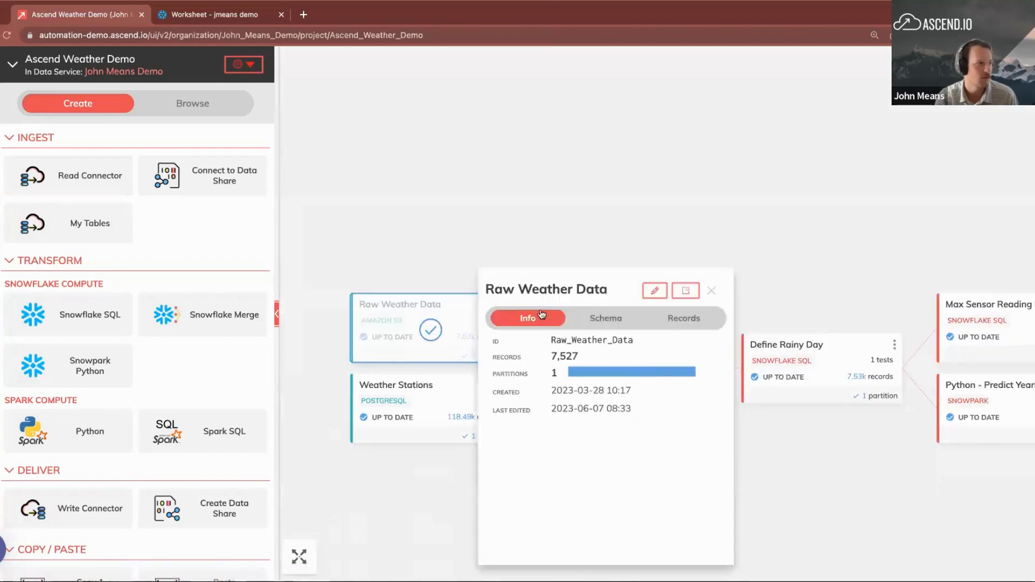
{"action": "left_click", "coordinate": [685, 291]}
{"action": "left_click", "coordinate": [499, 332]}
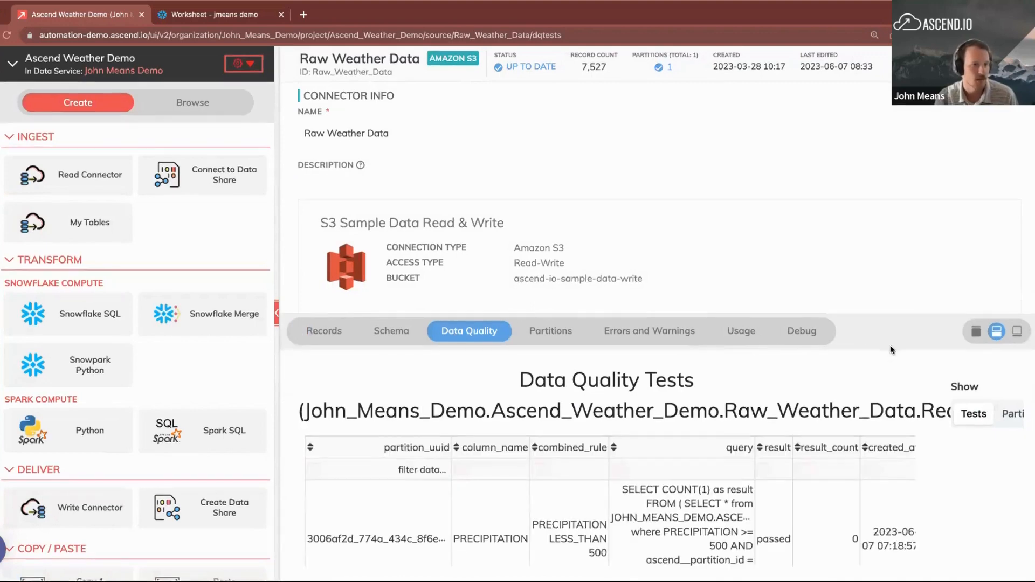
{"action": "key", "text": "ctrl+minus"}
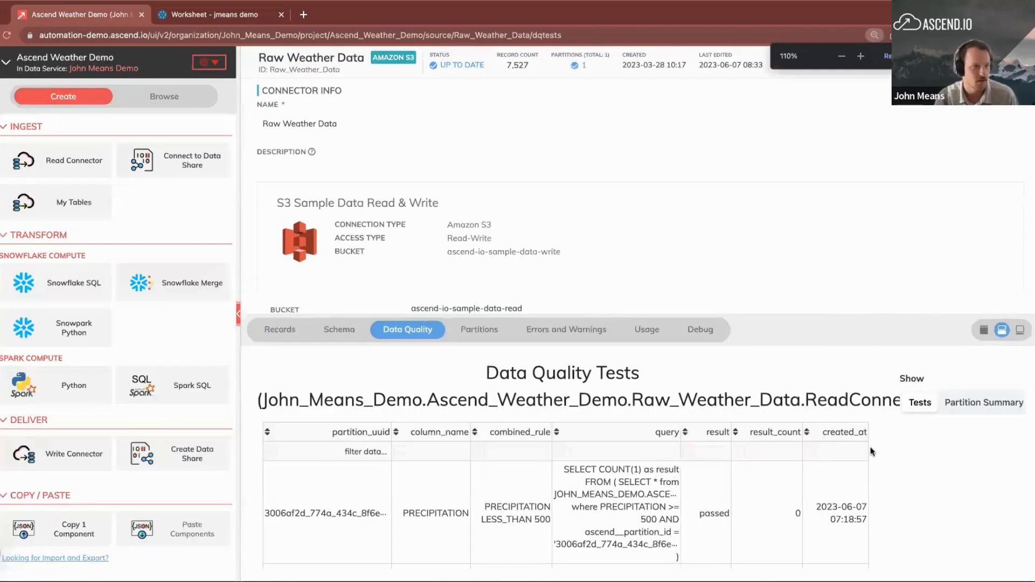
{"action": "left_click", "coordinate": [800, 436]}
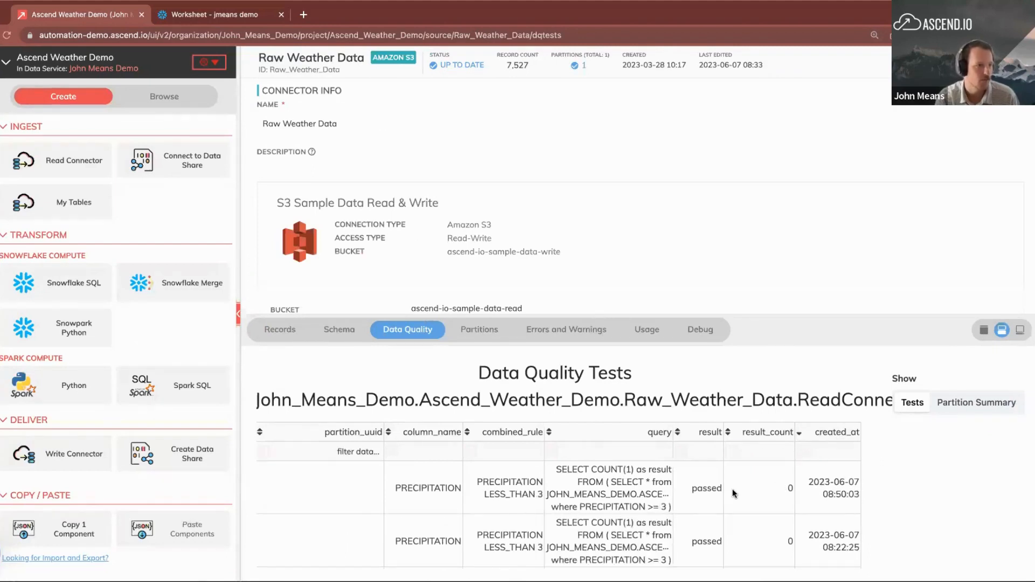
Examine the query, result and result count of the newest PRECIPITATION less-than 3 test.
{"action": "scroll", "coordinate": [732, 488], "scroll_direction": "down", "scroll_amount": 3}
{"action": "scroll", "coordinate": [732, 488], "scroll_direction": "up", "scroll_amount": 1}
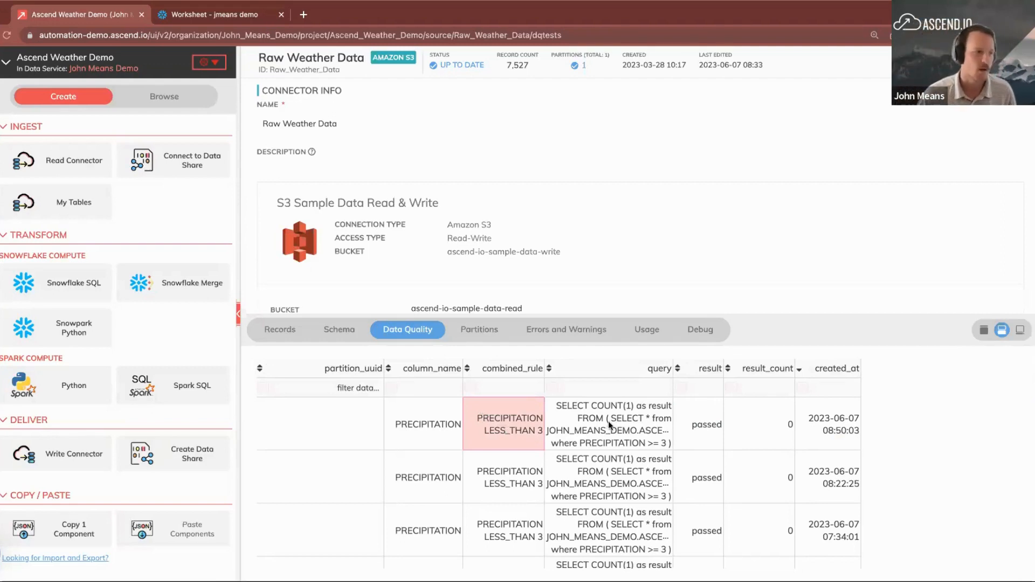
{"action": "left_click", "coordinate": [655, 441]}
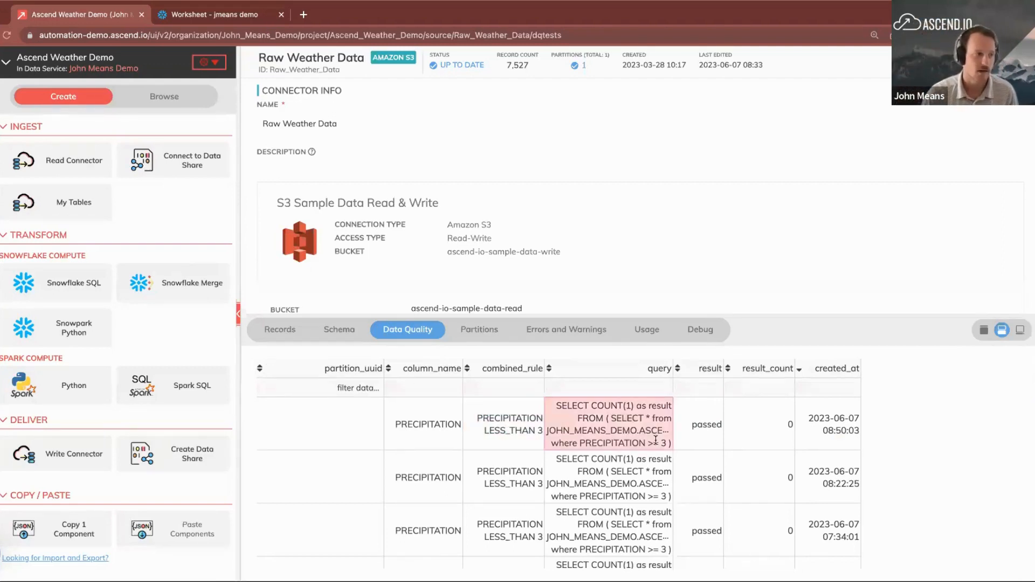
{"action": "left_click", "coordinate": [705, 427]}
{"action": "left_click", "coordinate": [760, 419]}
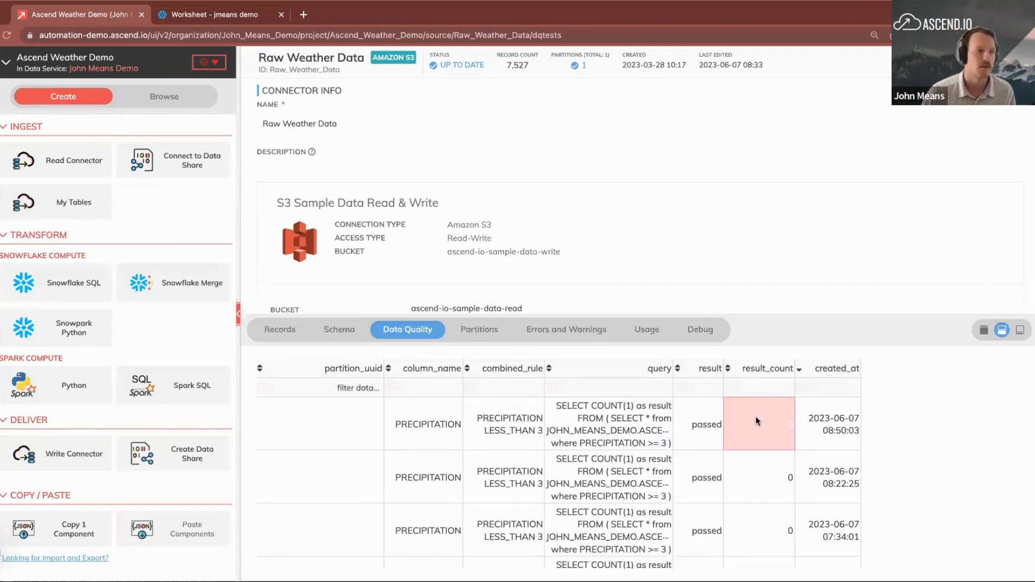
Switch to the Snowflake worksheet and preview the data of the RAW_WEATHER_DATA_TESTS__ASCEND_META table in the ASCEND_WEATHER_DEMO schema, enlarging the results area.
{"action": "left_click", "coordinate": [181, 16]}
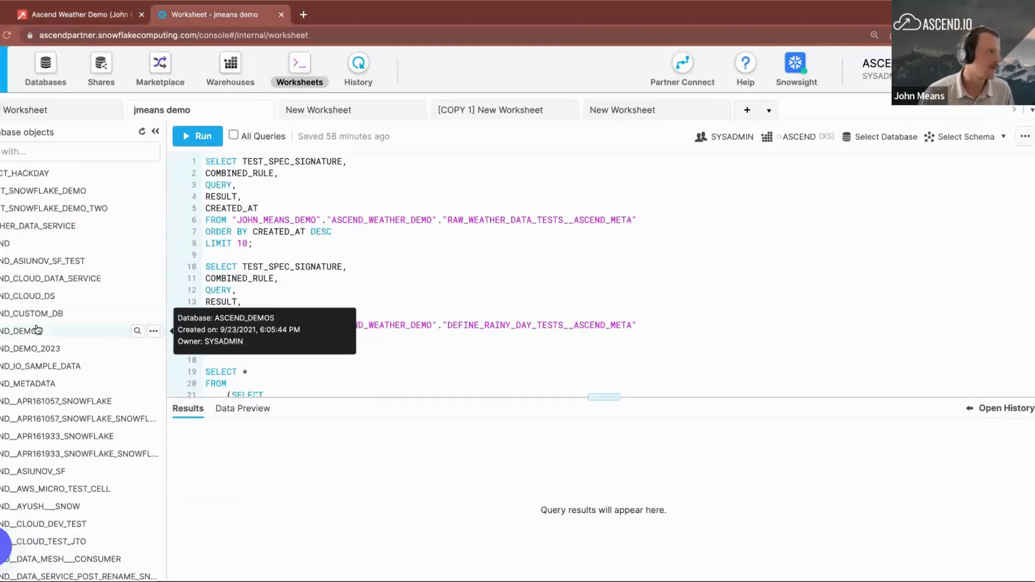
{"action": "scroll", "coordinate": [38, 329], "scroll_direction": "down", "scroll_amount": 10}
{"action": "scroll", "coordinate": [38, 329], "scroll_direction": "down", "scroll_amount": 15}
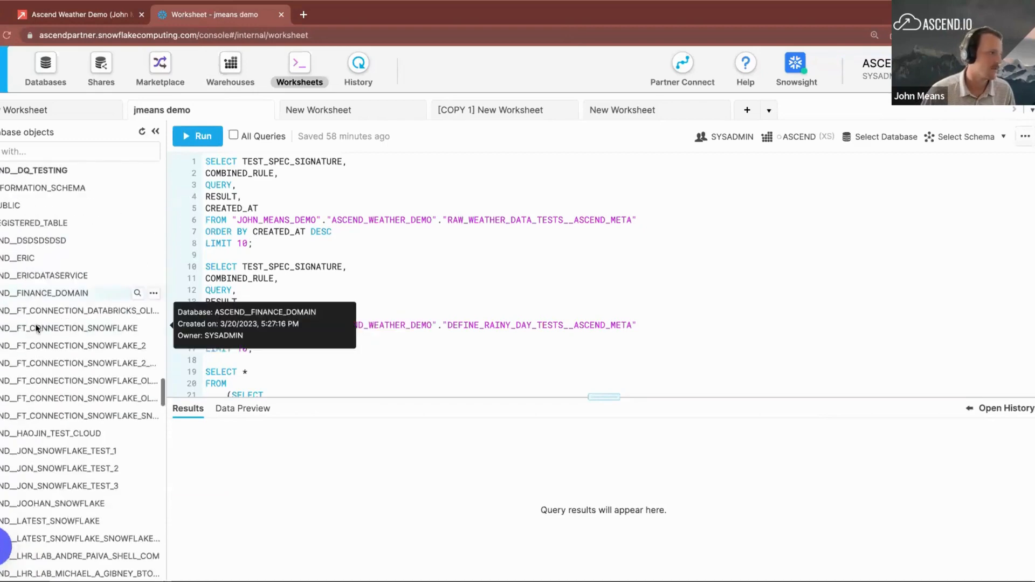
{"action": "scroll", "coordinate": [38, 329], "scroll_direction": "down", "scroll_amount": 10}
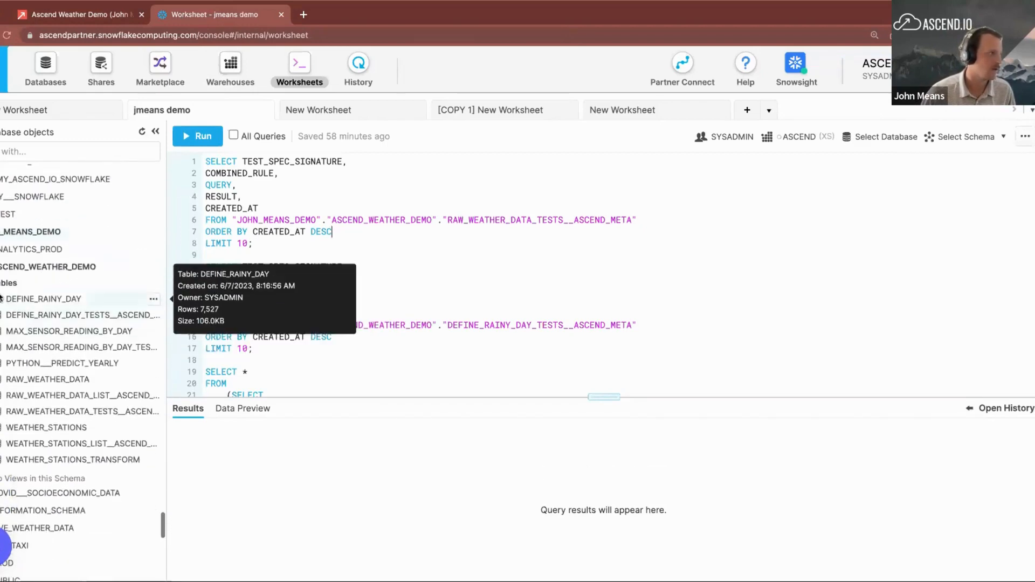
{"action": "scroll", "coordinate": [37, 329], "scroll_direction": "down", "scroll_amount": 3}
{"action": "scroll", "coordinate": [38, 329], "scroll_direction": "up", "scroll_amount": 3}
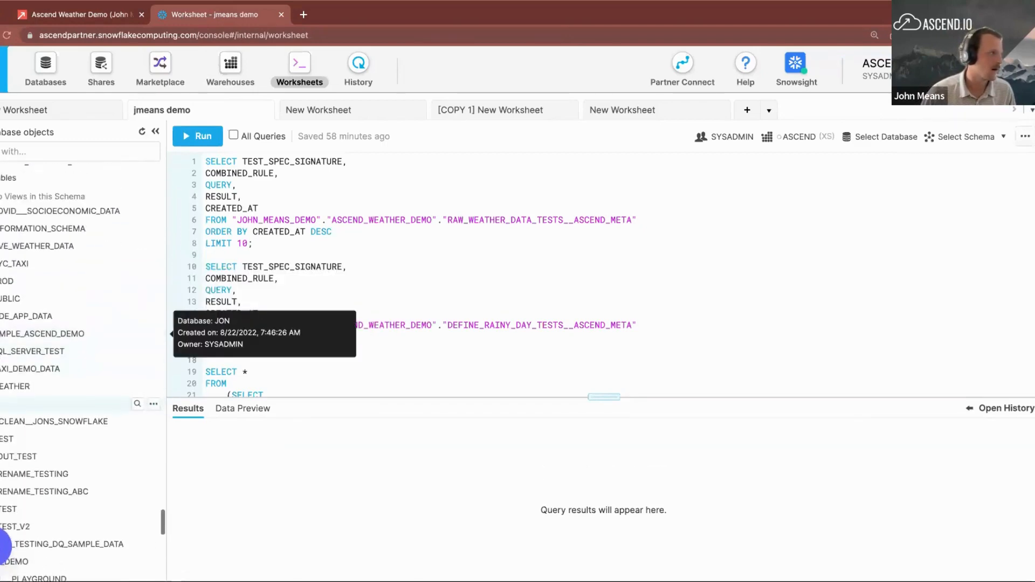
{"action": "left_click", "coordinate": [4, 227]}
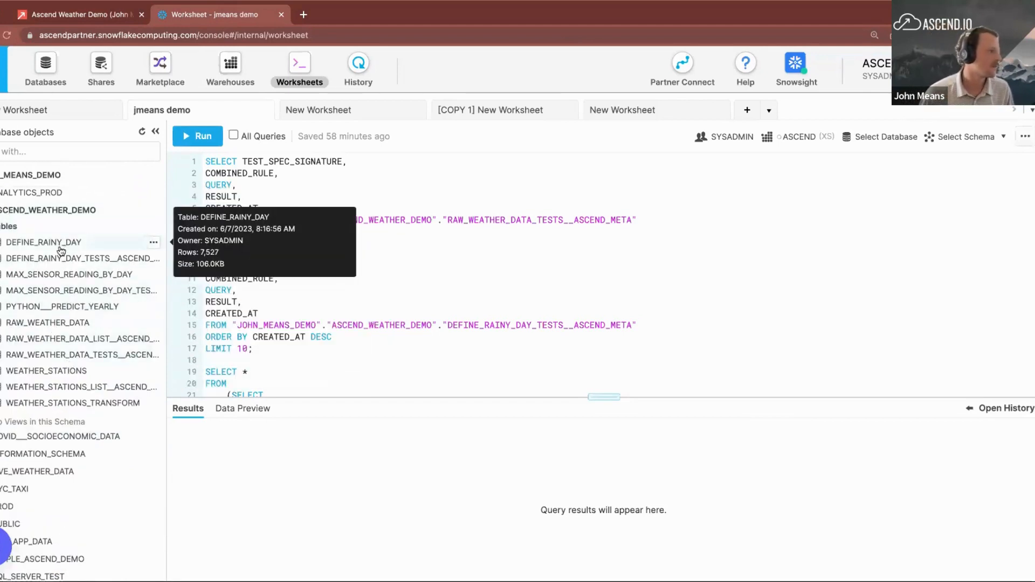
{"action": "left_click", "coordinate": [69, 356]}
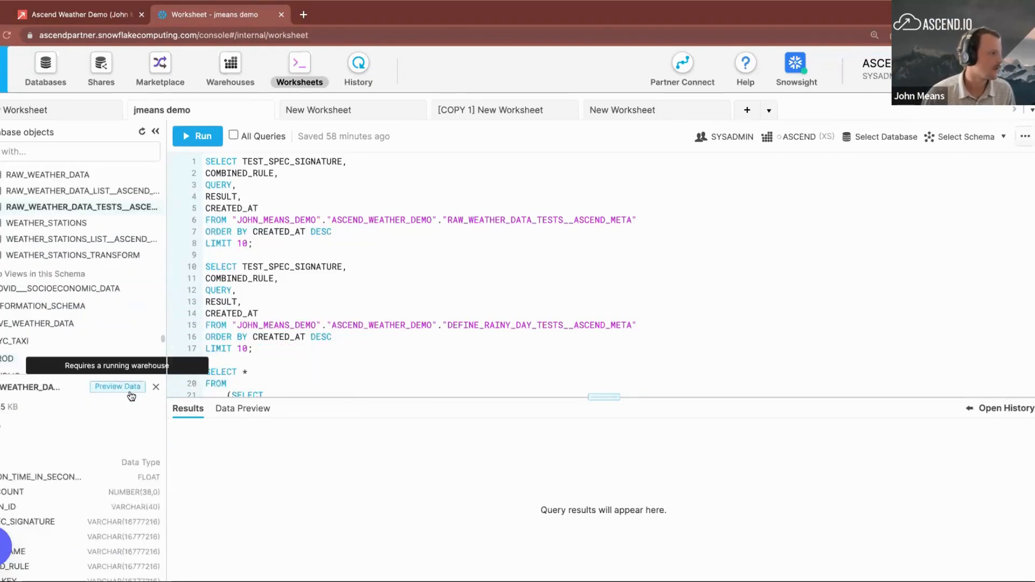
{"action": "left_click", "coordinate": [118, 386]}
{"action": "left_click_drag", "start_coordinate": [604, 399], "coordinate": [610, 352]}
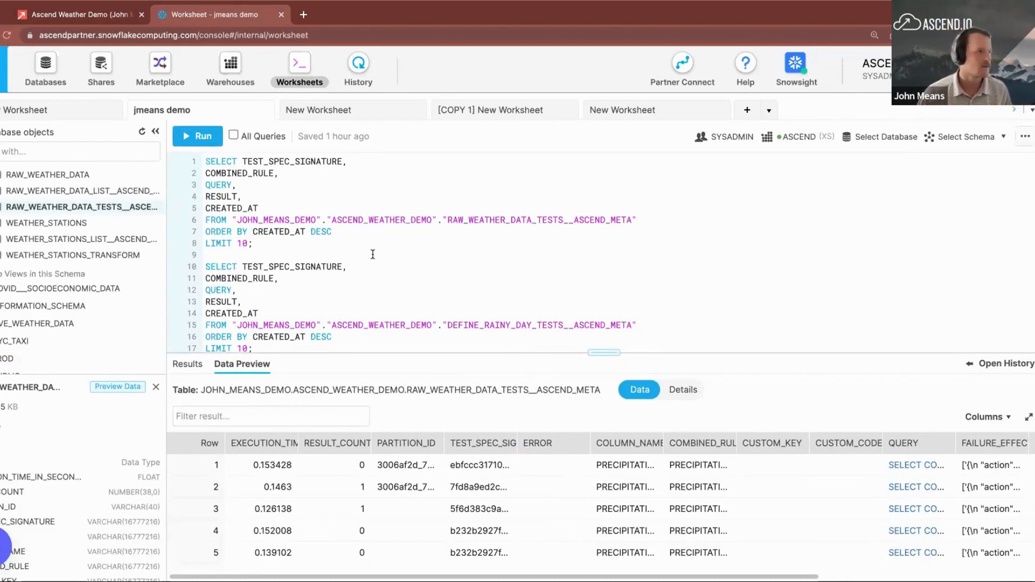
Run only the worksheet's first query, on RAW_WEATHER_DATA_TESTS__ASCEND_META, and inspect the full test query of the first result row.
{"action": "left_click_drag", "start_coordinate": [306, 244], "coordinate": [186, 158]}
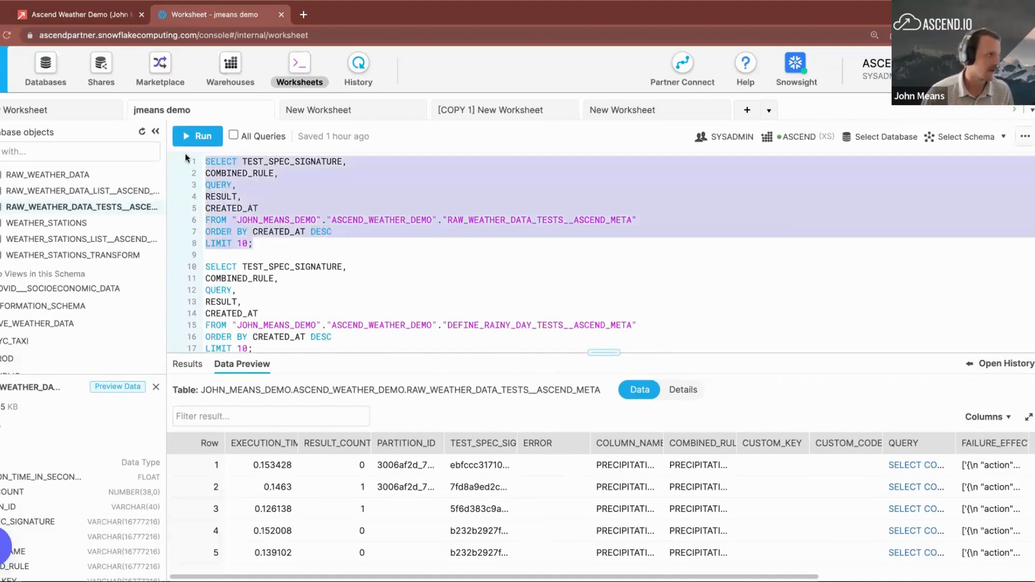
{"action": "left_click", "coordinate": [197, 135]}
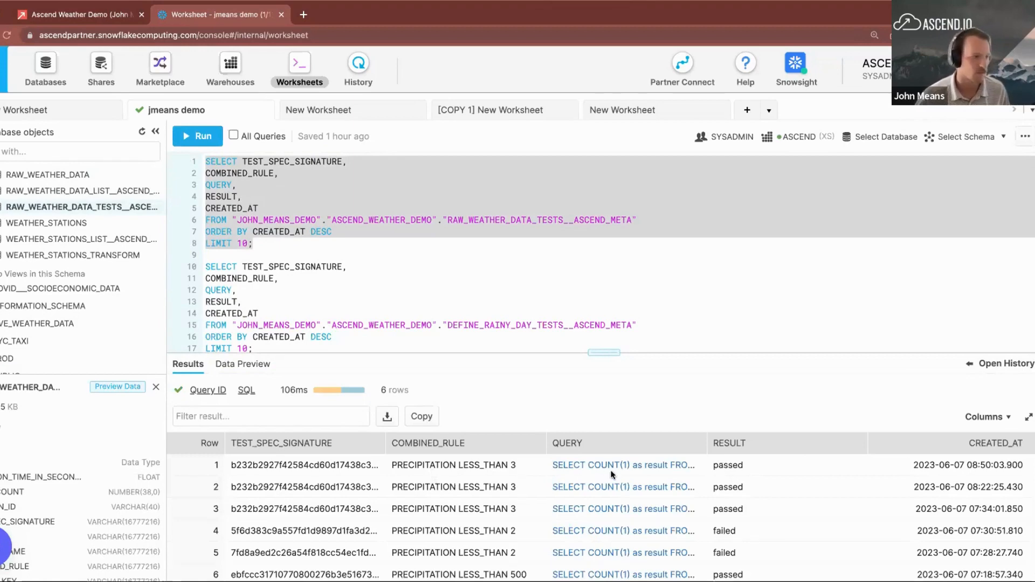
{"action": "left_click", "coordinate": [628, 468]}
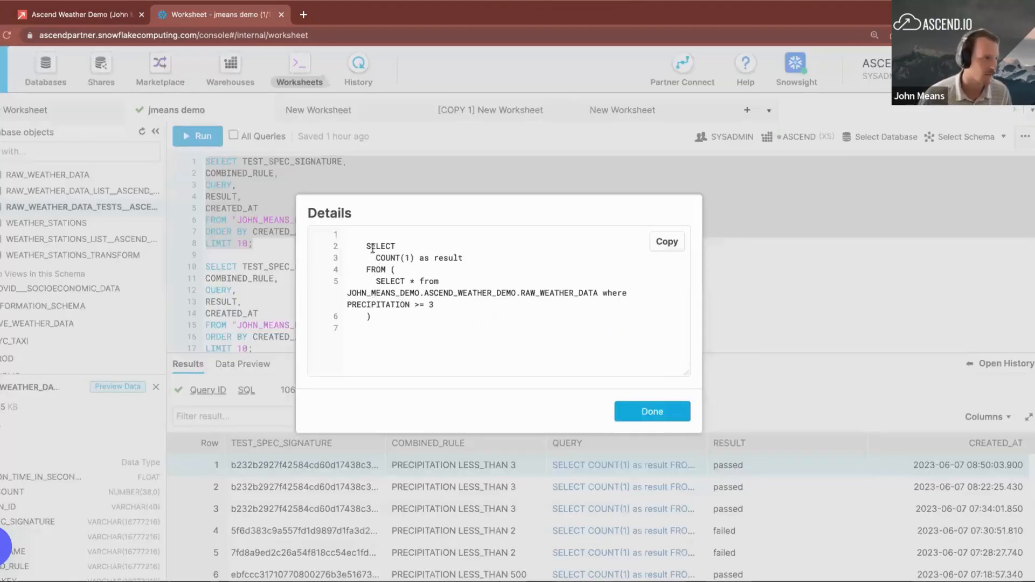
{"action": "left_click_drag", "start_coordinate": [375, 281], "coordinate": [445, 305]}
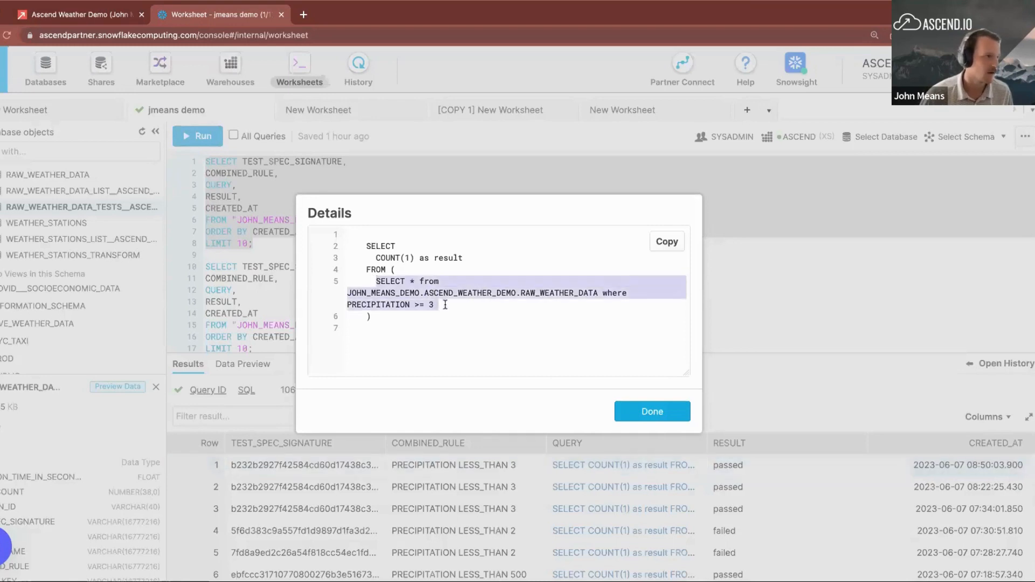
{"action": "left_click", "coordinate": [795, 321]}
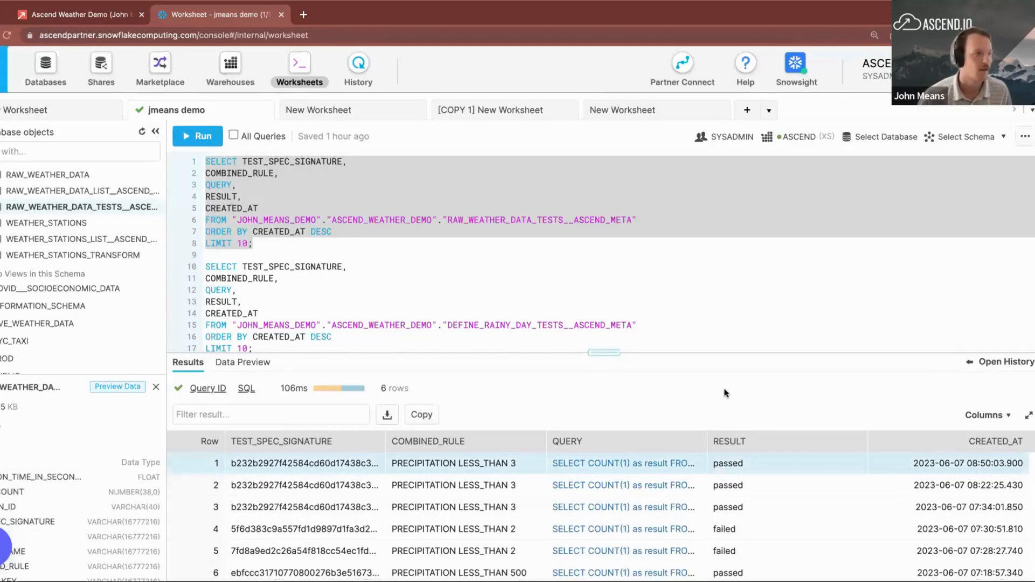
{"action": "left_click", "coordinate": [640, 309]}
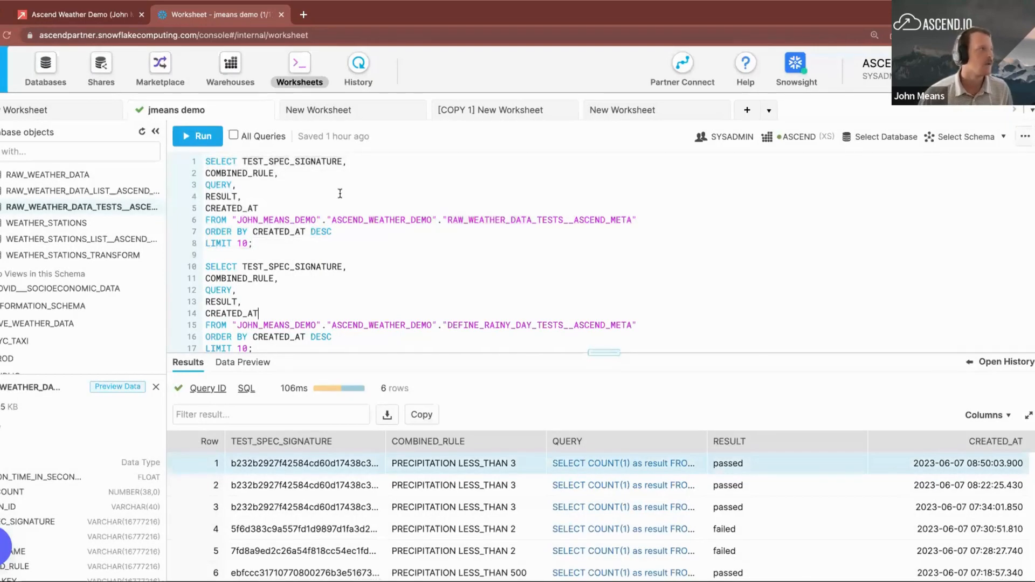
Switch back to Ascend, set the less-than limit of Raw Weather Data's PRECIPITATION check to 2, and update the connector.
{"action": "left_click", "coordinate": [70, 17]}
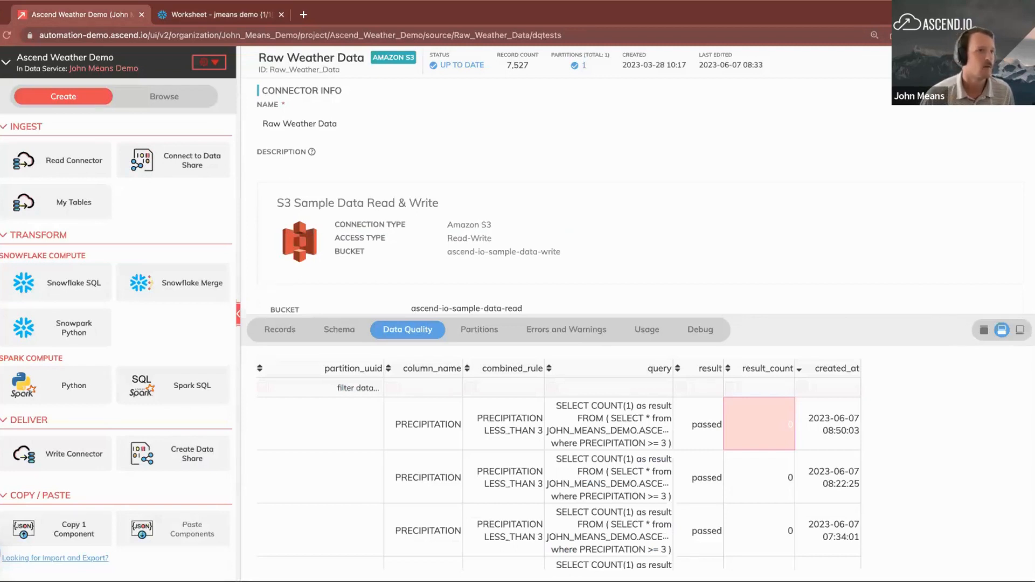
{"action": "left_click", "coordinate": [1017, 60]}
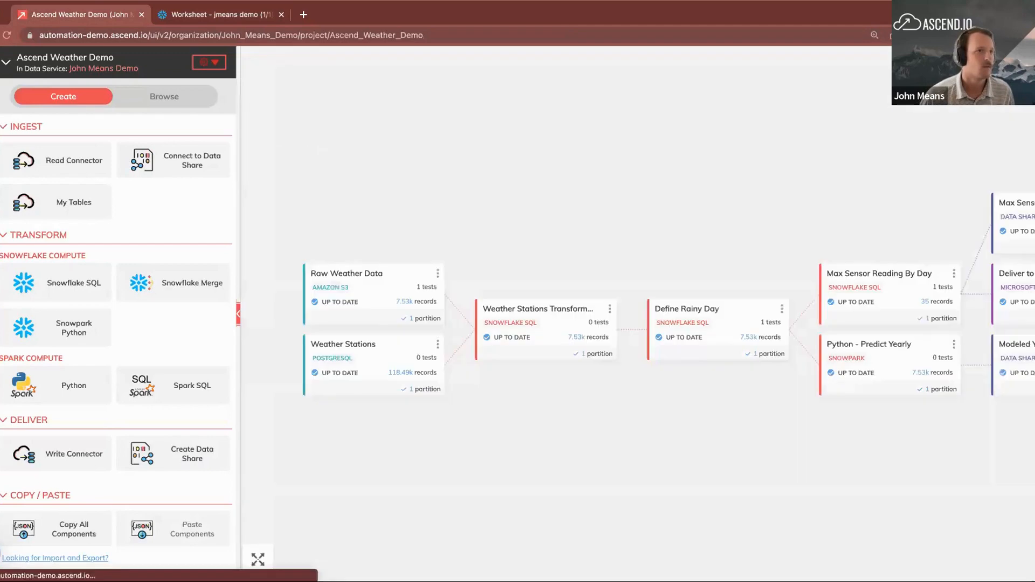
{"action": "right_click", "coordinate": [378, 300]}
{"action": "left_click", "coordinate": [413, 328]}
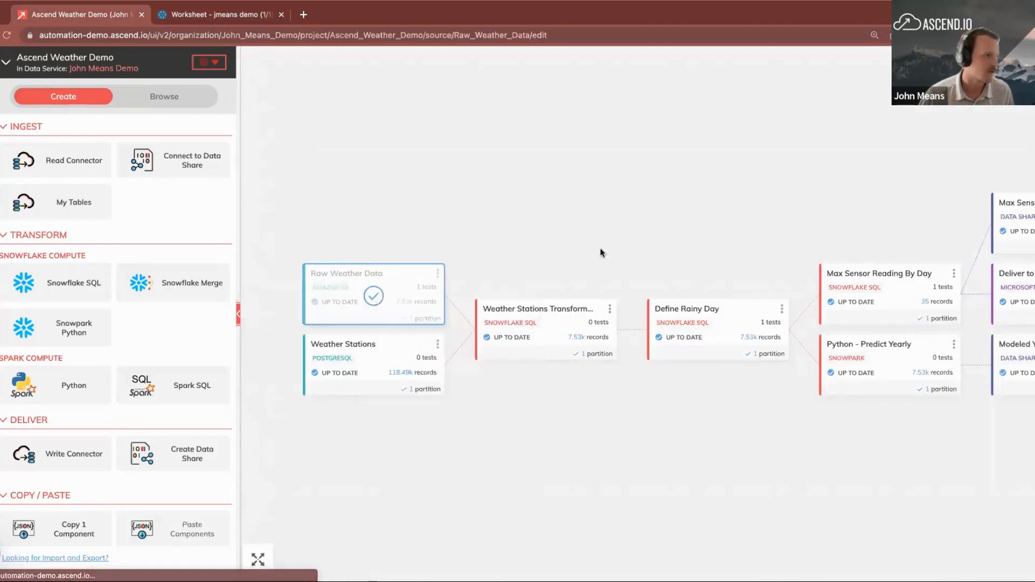
{"action": "scroll", "coordinate": [718, 358], "scroll_direction": "down", "scroll_amount": 10}
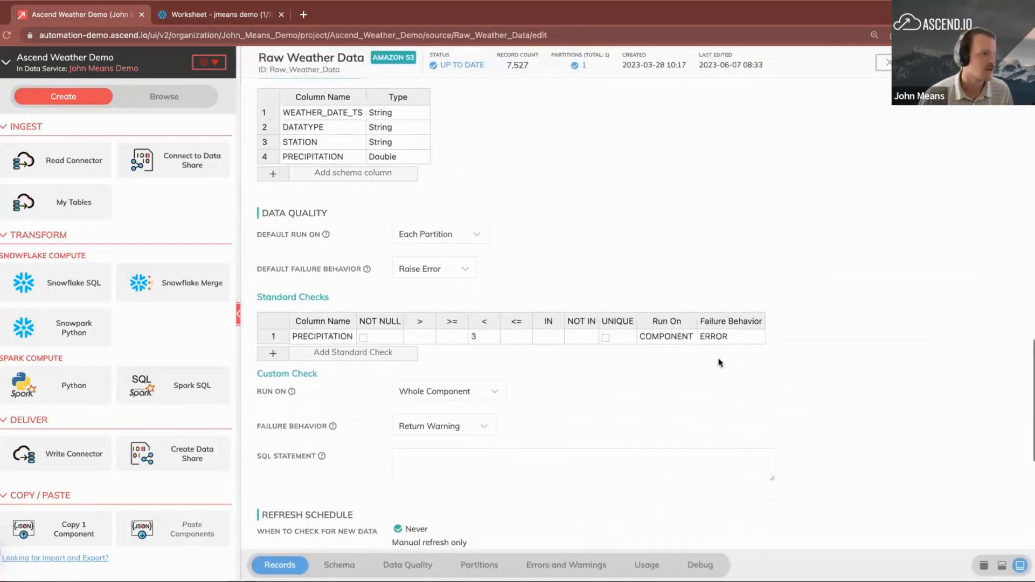
{"action": "left_click", "coordinate": [480, 334]}
{"action": "key", "text": "BackSpace"}
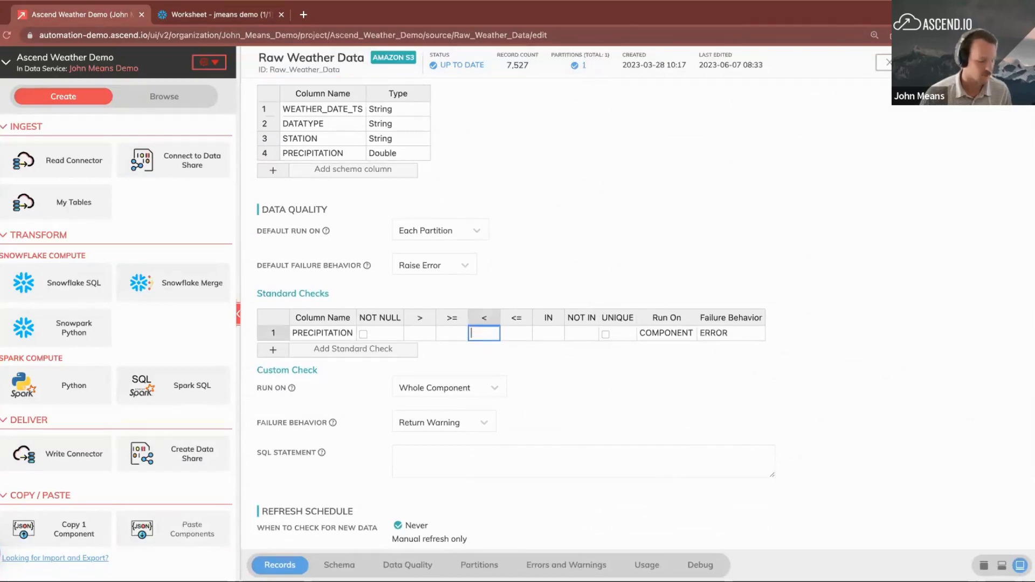
{"action": "type", "text": "2"}
{"action": "key", "text": "Return"}
{"action": "left_click", "coordinate": [986, 62]}
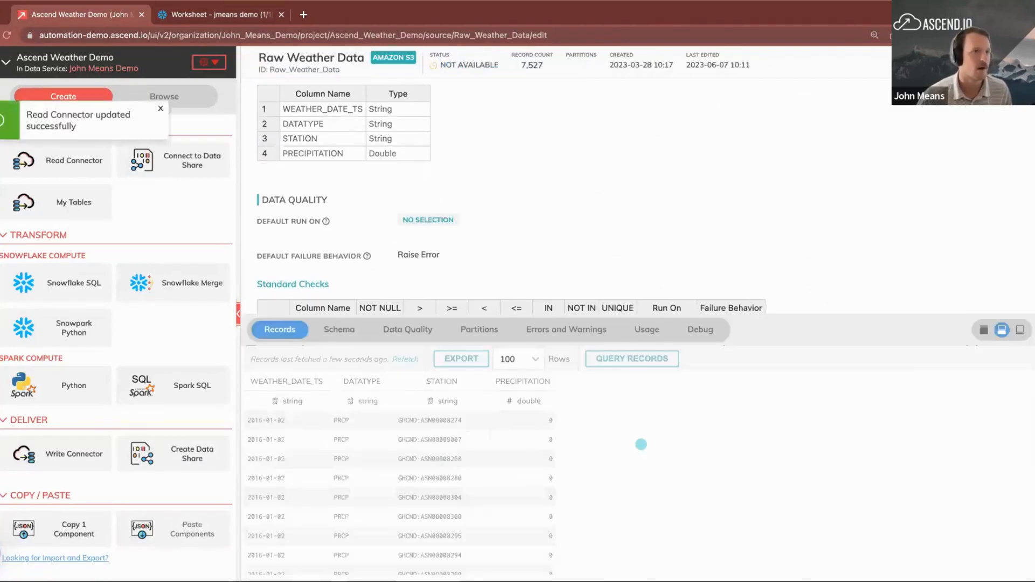
Return to the dataflow graph and refresh the Raw Weather Data component.
{"action": "left_click", "coordinate": [1003, 62]}
{"action": "right_click", "coordinate": [388, 291]}
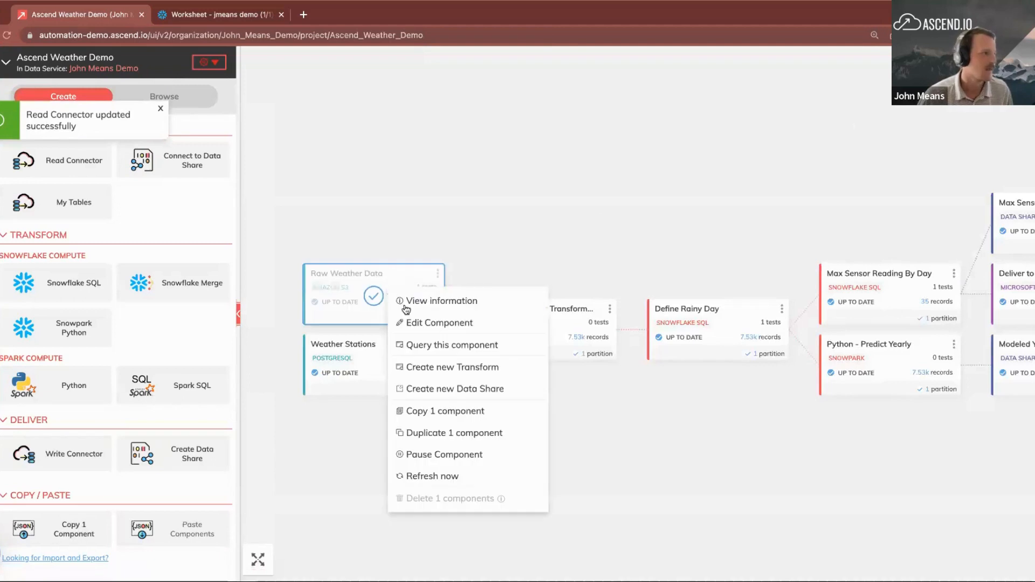
{"action": "left_click", "coordinate": [461, 478]}
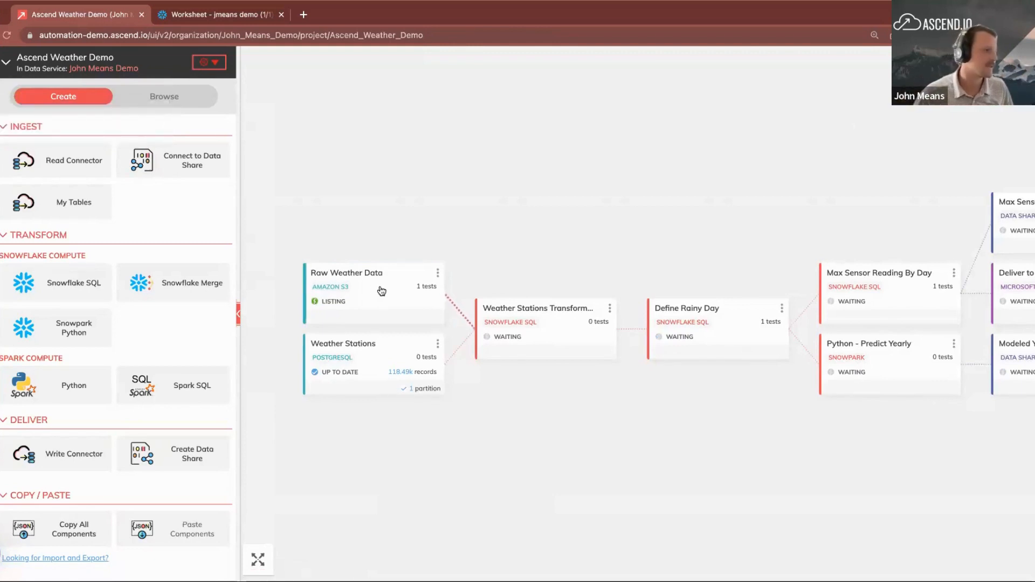
Open Raw Weather Data for editing to review its PRECIPITATION check, and cancel the edit.
{"action": "right_click", "coordinate": [407, 282]}
{"action": "left_click", "coordinate": [434, 314]}
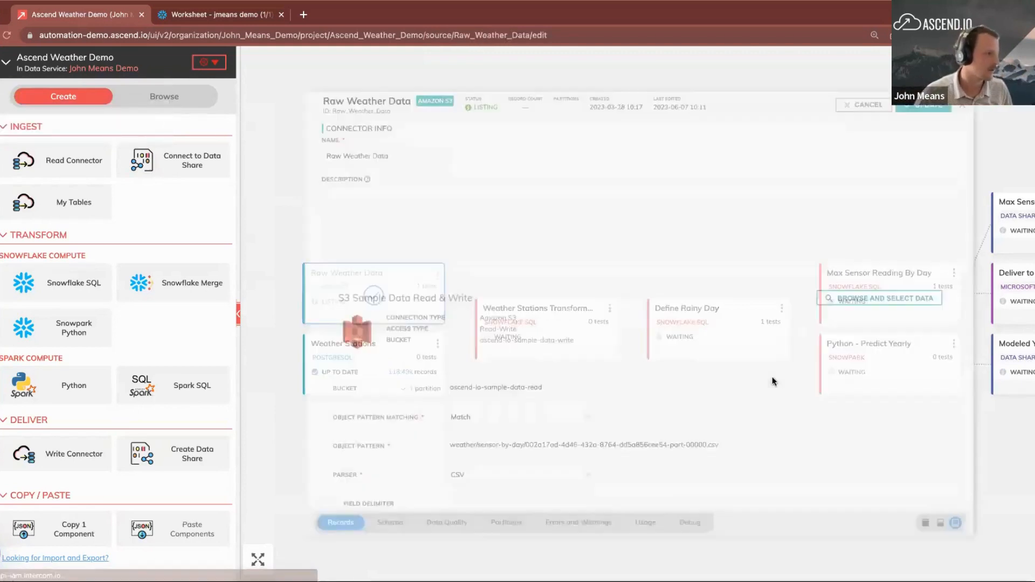
{"action": "scroll", "coordinate": [825, 445], "scroll_direction": "down", "scroll_amount": 10}
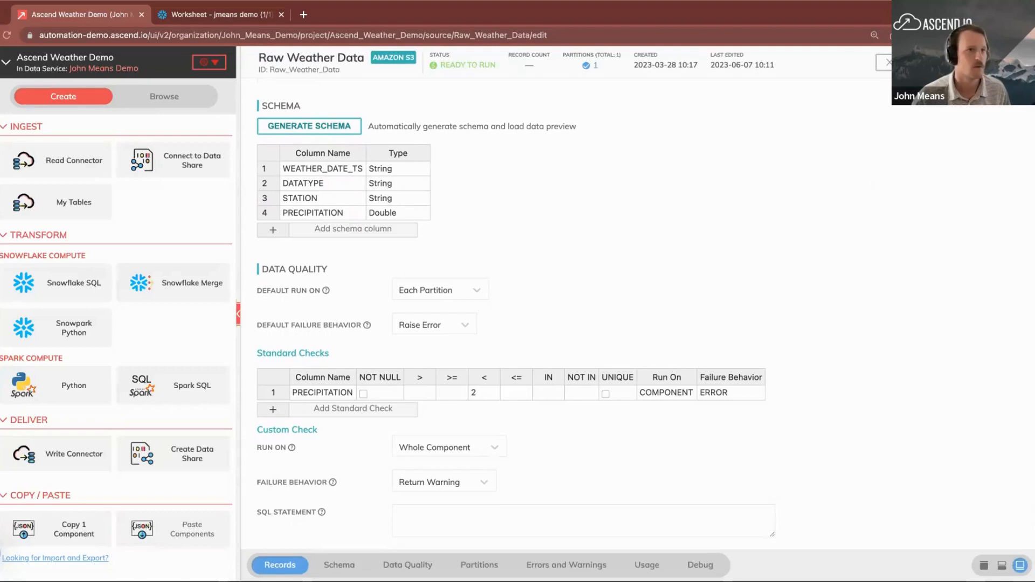
{"action": "left_click", "coordinate": [896, 63]}
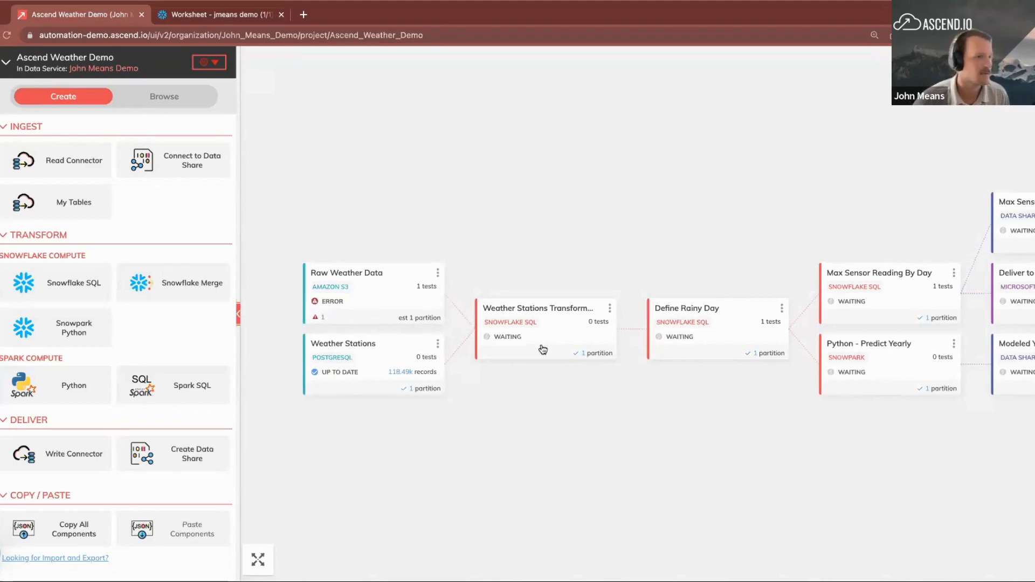
Pause the Raw Weather Data component and open its information to review its errors and warnings.
{"action": "right_click", "coordinate": [396, 302]}
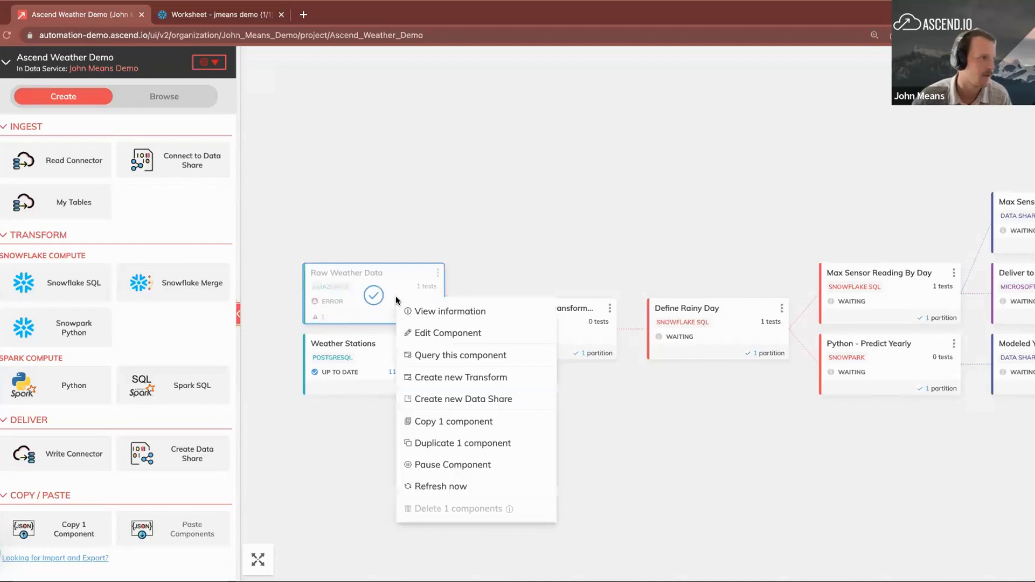
{"action": "left_click", "coordinate": [458, 464]}
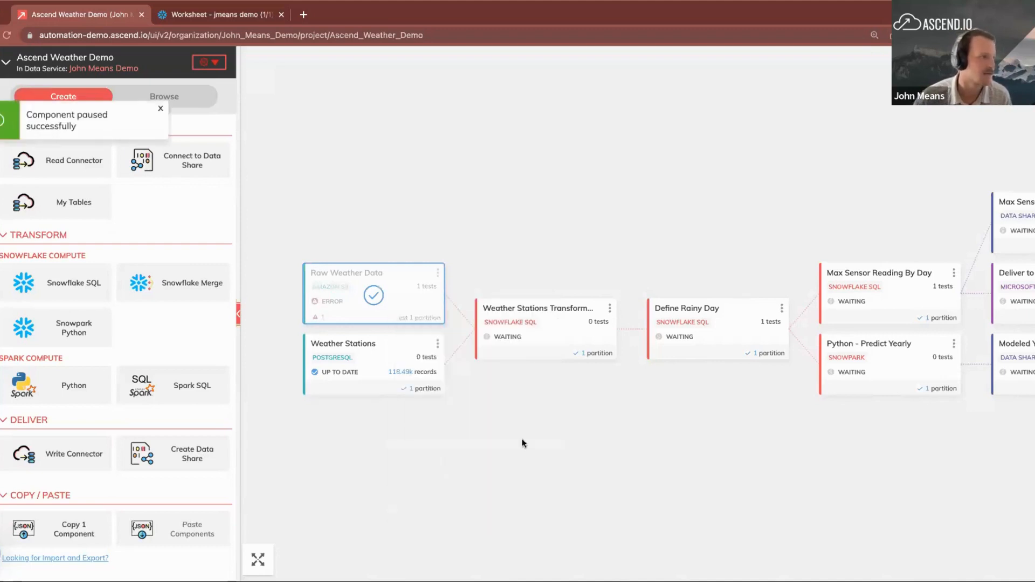
{"action": "right_click", "coordinate": [402, 300]}
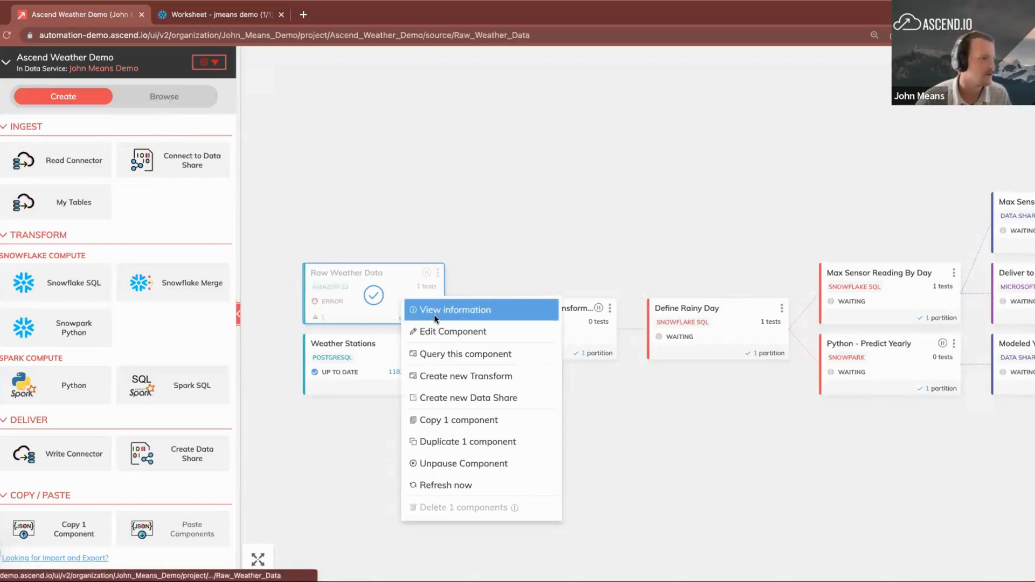
{"action": "left_click", "coordinate": [434, 315]}
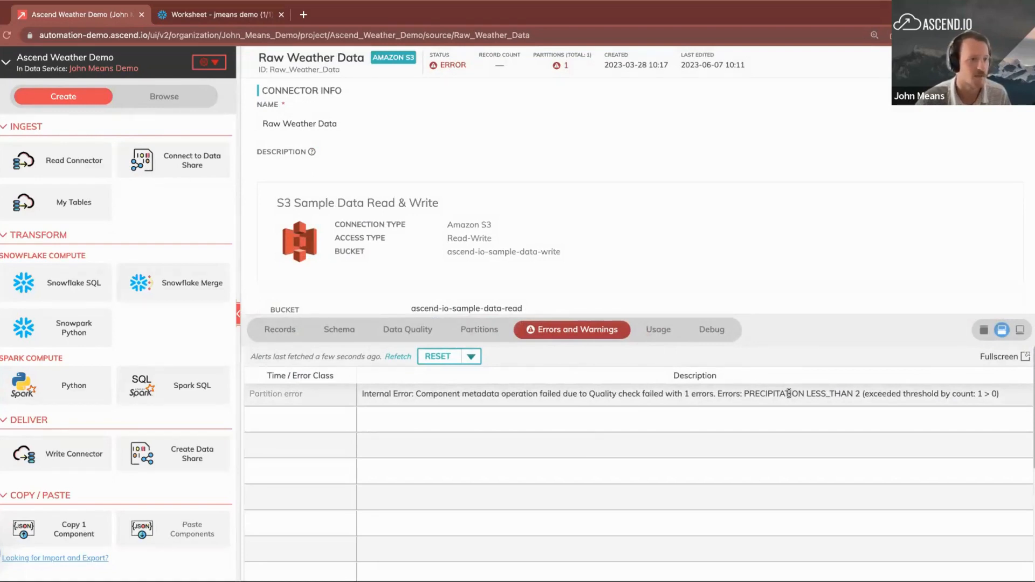
Review Raw Weather Data's data quality tests sorted by created_at, newest first, and reload the page to fetch the latest results.
{"action": "left_click", "coordinate": [400, 335]}
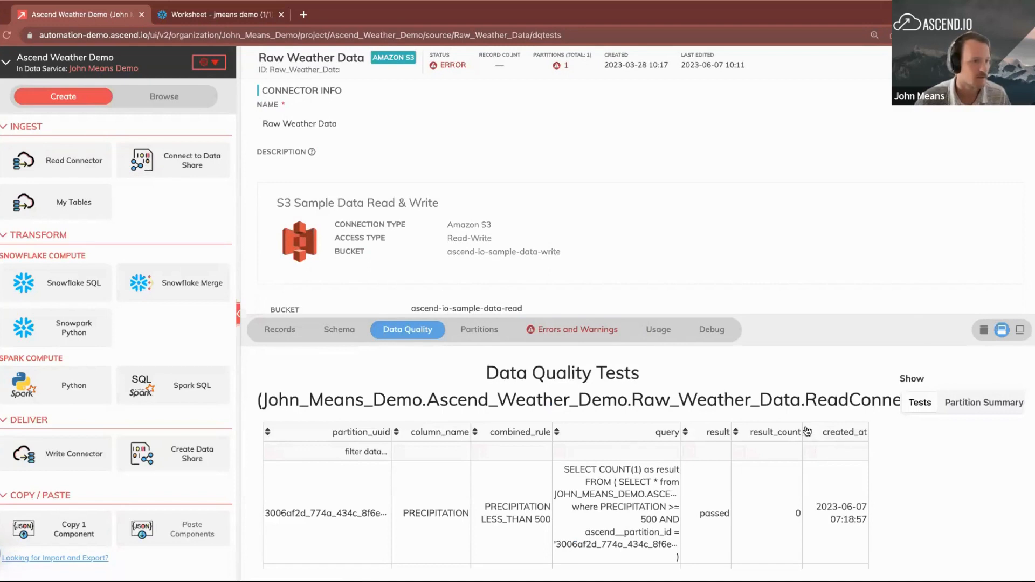
{"action": "left_click", "coordinate": [807, 434]}
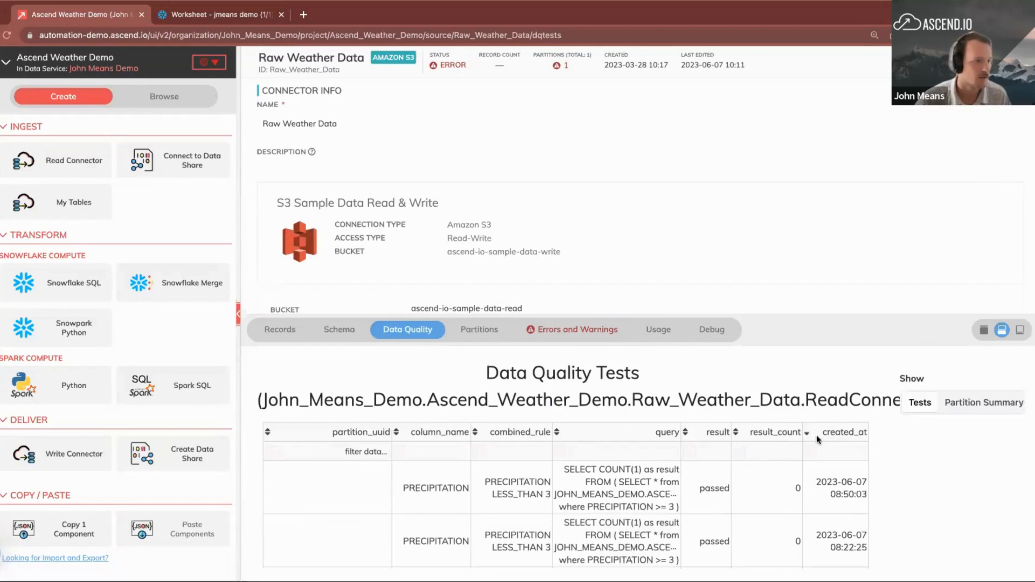
{"action": "left_click", "coordinate": [807, 434]}
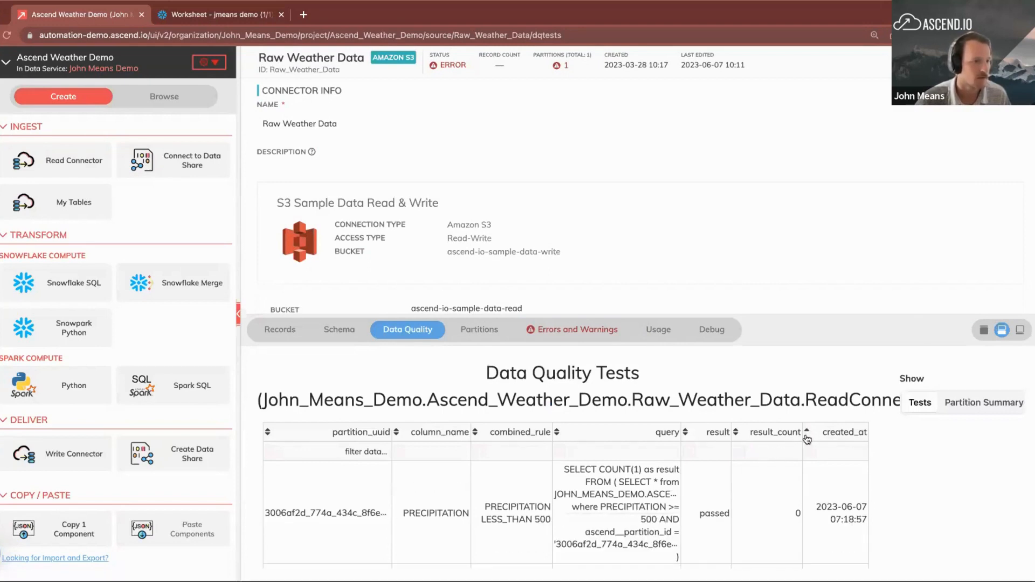
{"action": "left_click", "coordinate": [807, 435]}
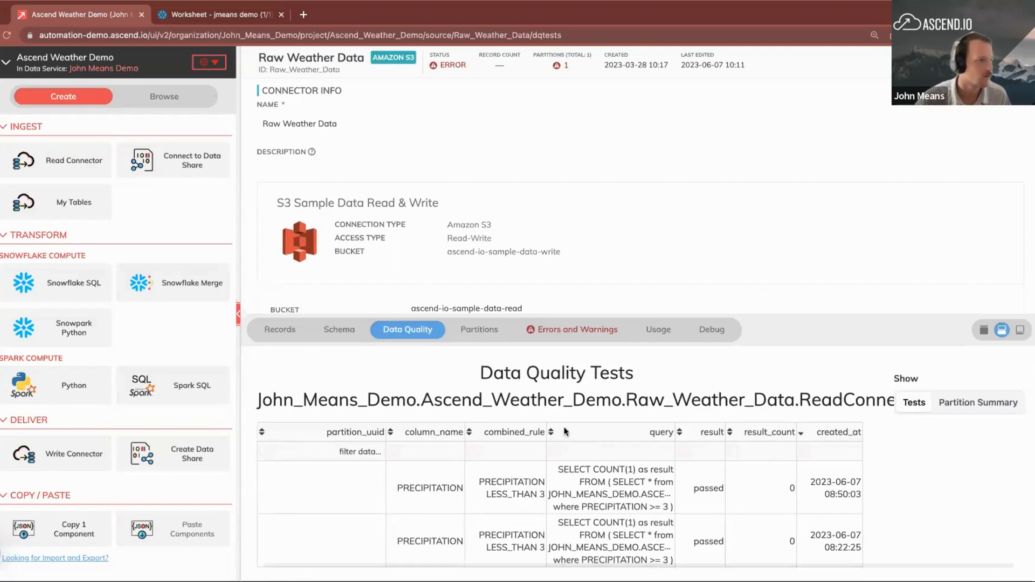
{"action": "key", "text": "super+r"}
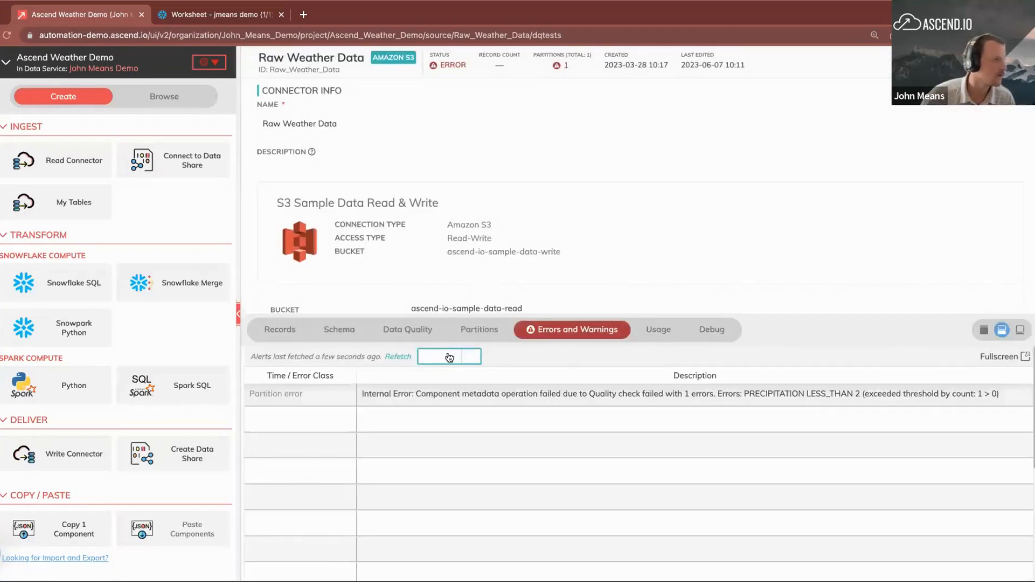
{"action": "left_click", "coordinate": [408, 331]}
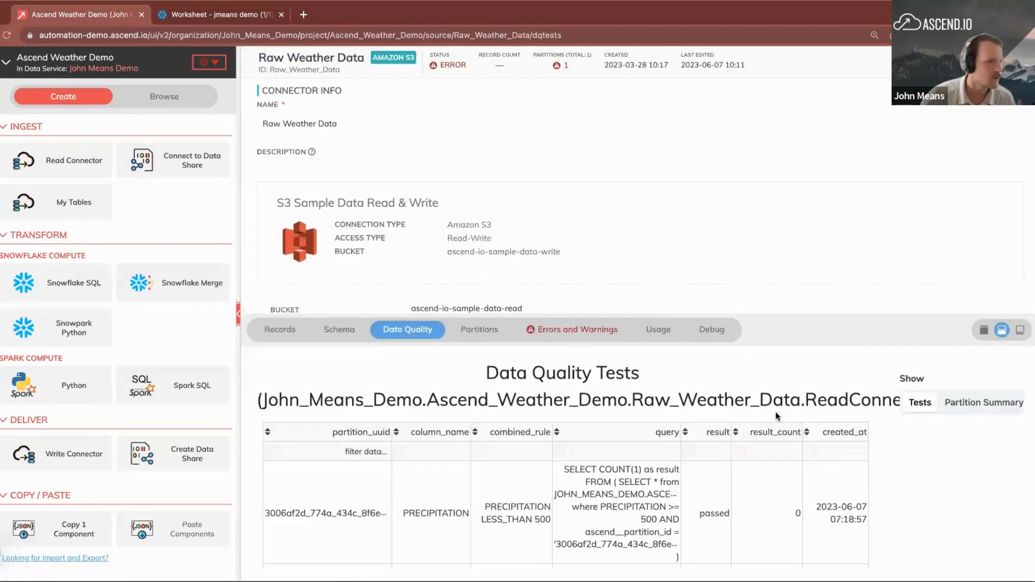
{"action": "left_click", "coordinate": [807, 433]}
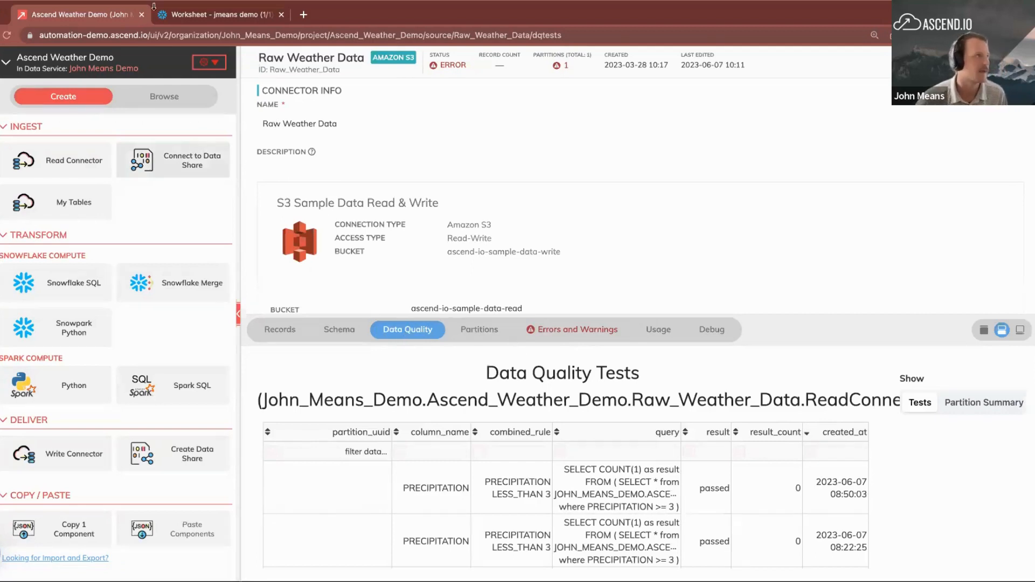
Switch to the Snowflake worksheet, rerun only the first query on RAW_WEATHER_DATA_TESTS__ASCEND_META, and enlarge the results area.
{"action": "left_click", "coordinate": [208, 16]}
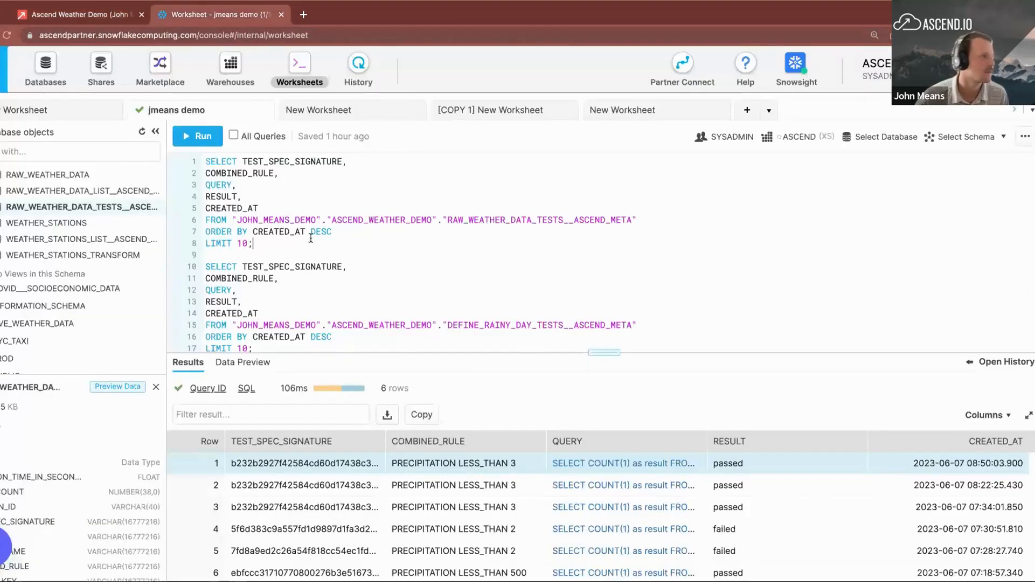
{"action": "left_click_drag", "start_coordinate": [295, 244], "coordinate": [195, 154]}
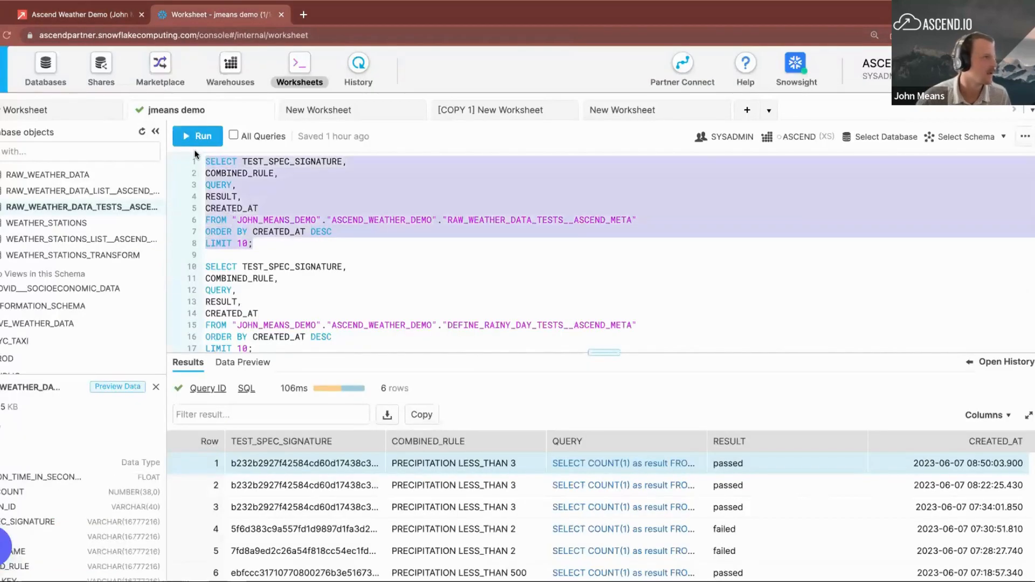
{"action": "key", "text": "ctrl+Return"}
{"action": "key", "text": "Return"}
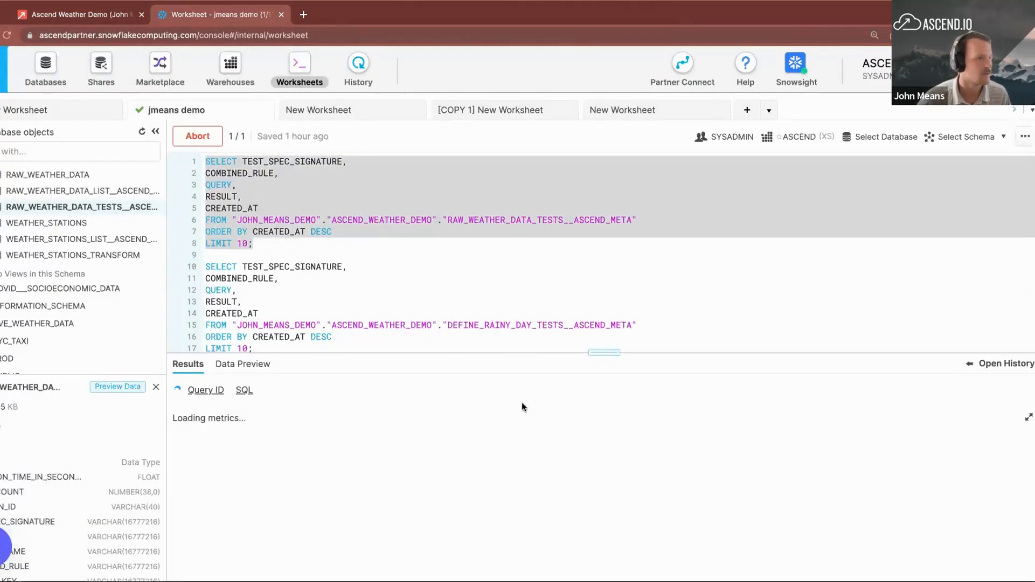
{"action": "left_click_drag", "start_coordinate": [612, 353], "coordinate": [608, 326]}
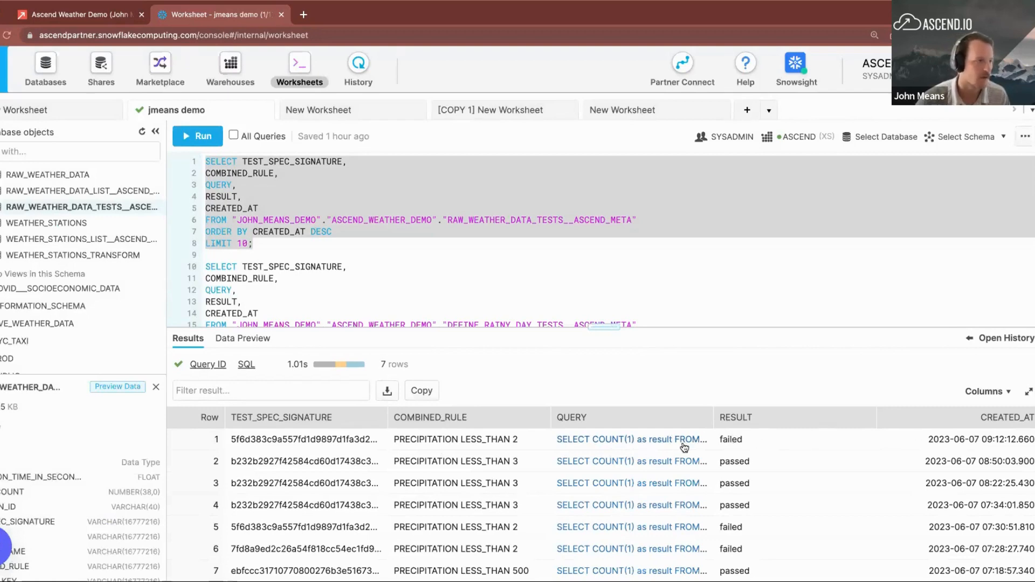
Look through the tests table's columns and add RESULT_COUNT after RESULT in the first query's select list.
{"action": "left_click", "coordinate": [260, 195]}
{"action": "scroll", "coordinate": [84, 400], "scroll_direction": "down", "scroll_amount": 4}
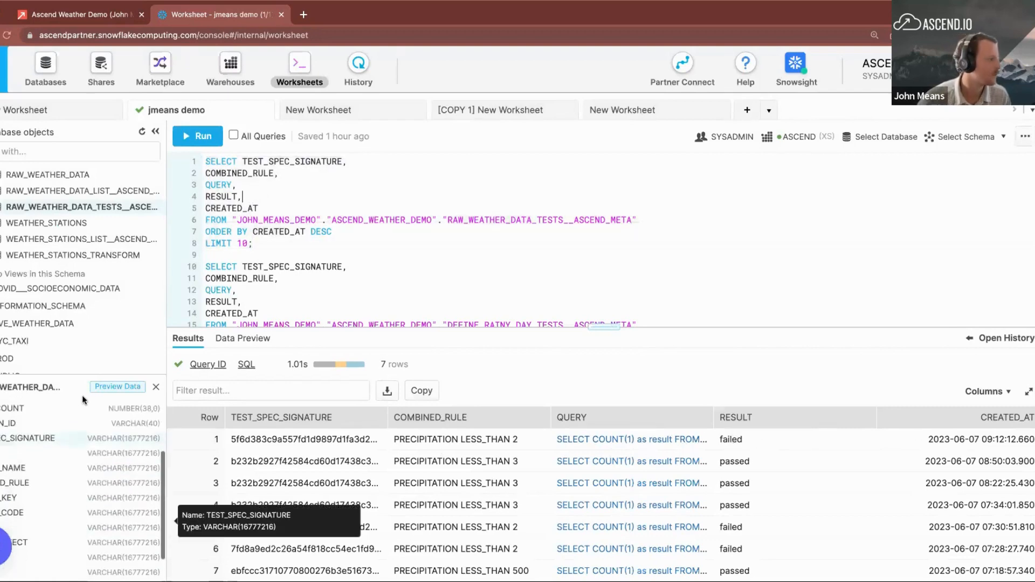
{"action": "scroll", "coordinate": [75, 442], "scroll_direction": "up", "scroll_amount": 1}
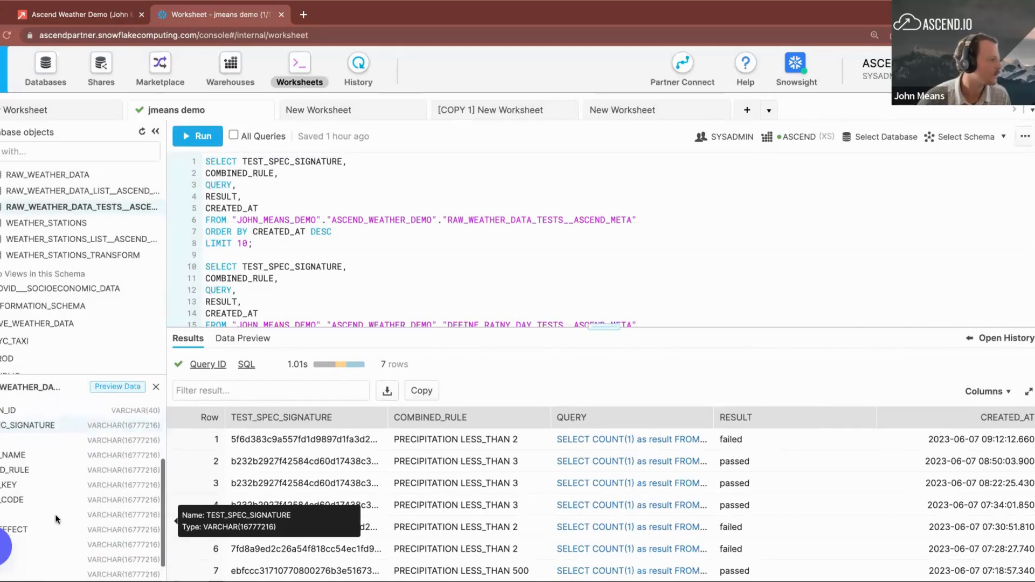
{"action": "scroll", "coordinate": [58, 519], "scroll_direction": "up", "scroll_amount": 1}
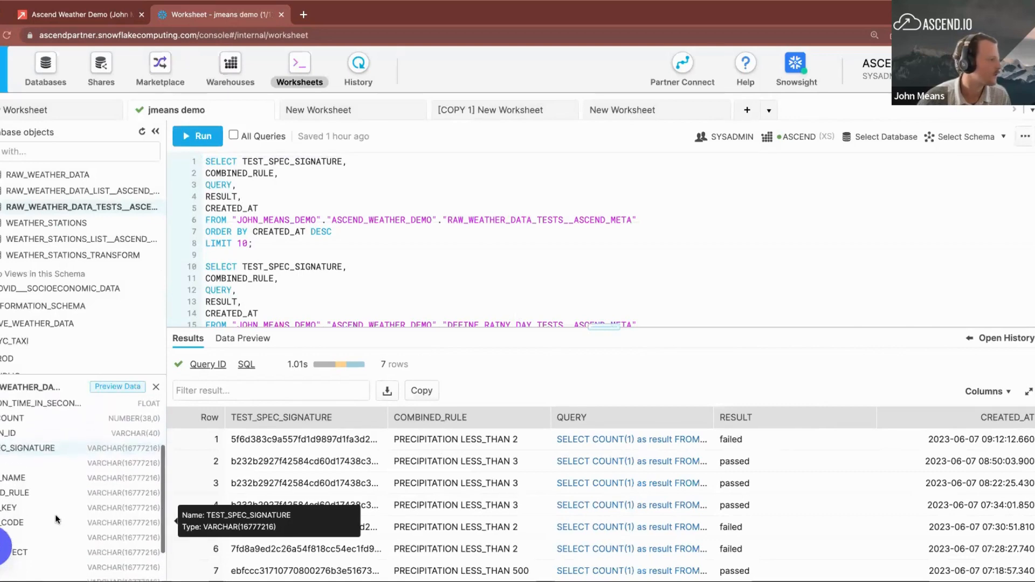
{"action": "scroll", "coordinate": [57, 519], "scroll_direction": "down", "scroll_amount": 1}
{"action": "scroll", "coordinate": [58, 519], "scroll_direction": "up", "scroll_amount": 1}
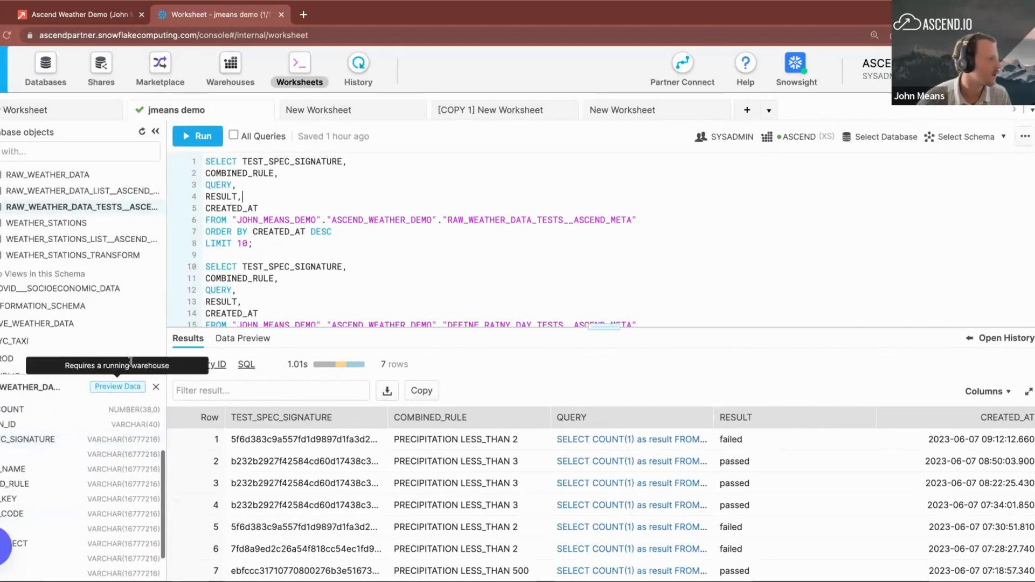
{"action": "left_click", "coordinate": [248, 198]}
{"action": "key", "text": "Return"}
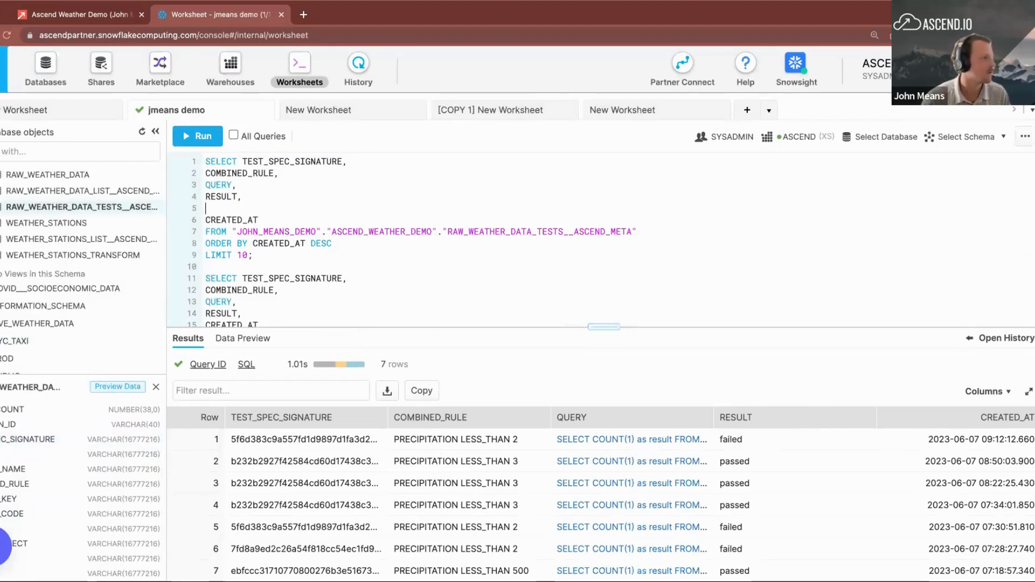
{"action": "type", "text": "RESULT_COUNT,"}
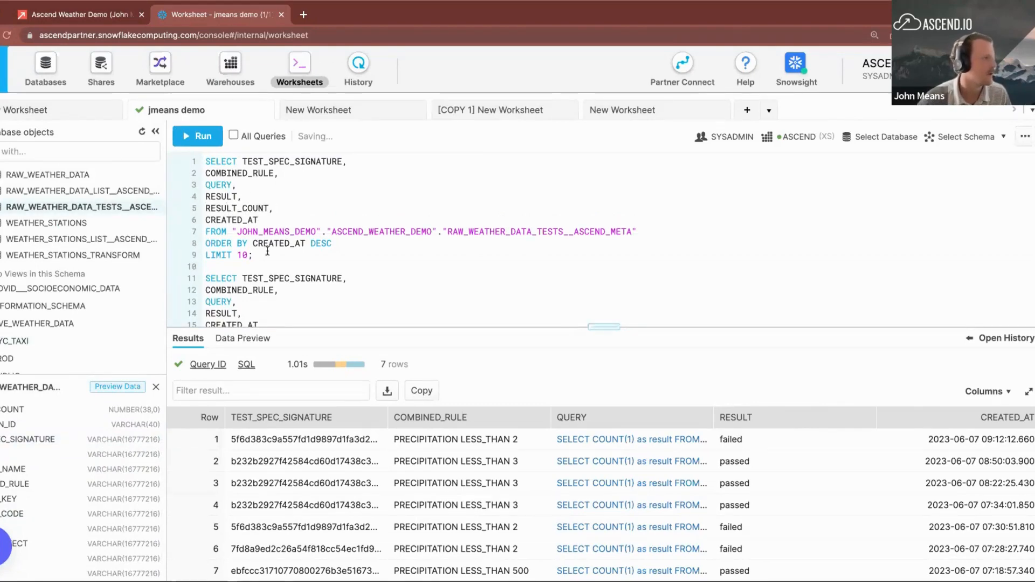
Run only the first query with the added column and examine the newest test's result count.
{"action": "left_click_drag", "start_coordinate": [267, 253], "coordinate": [188, 166]}
{"action": "key", "text": "ctrl+Return"}
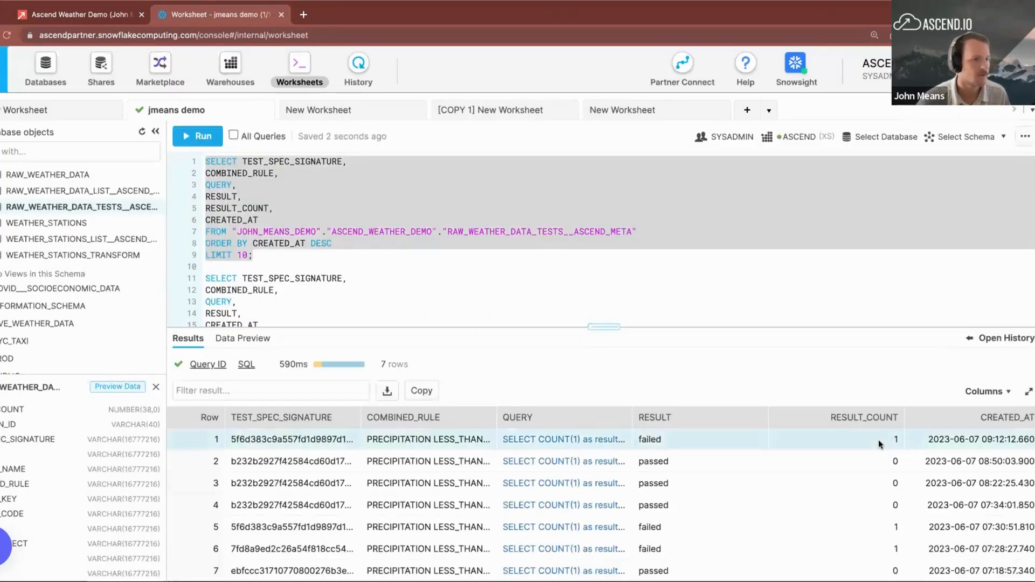
{"action": "double_click", "coordinate": [895, 438]}
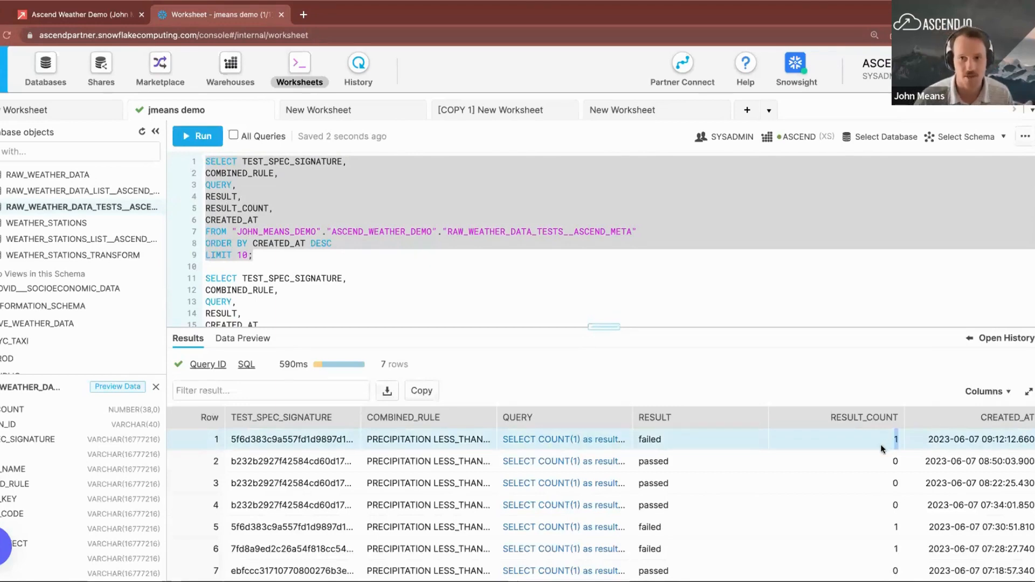
Copy the inner SELECT on RAW_WEATHER_DATA from the first result row's test query and paste it below the worksheet's first query.
{"action": "left_click", "coordinate": [559, 440]}
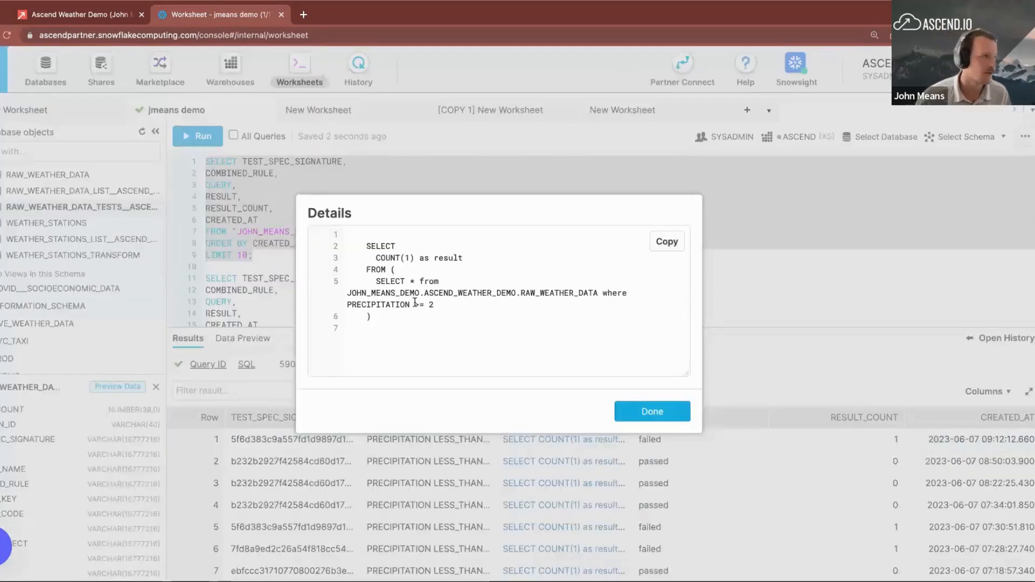
{"action": "left_click_drag", "start_coordinate": [378, 281], "coordinate": [438, 305]}
{"action": "key", "text": "ctrl+c"}
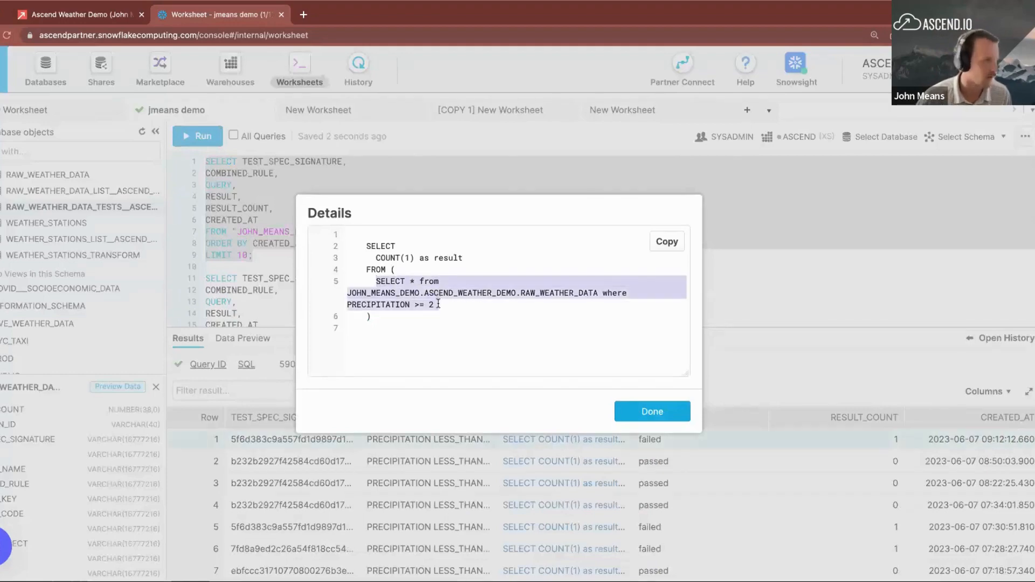
{"action": "left_click", "coordinate": [673, 413]}
{"action": "key", "text": "Return"}
{"action": "key", "text": "Return"}
{"action": "key", "text": "ctrl+v"}
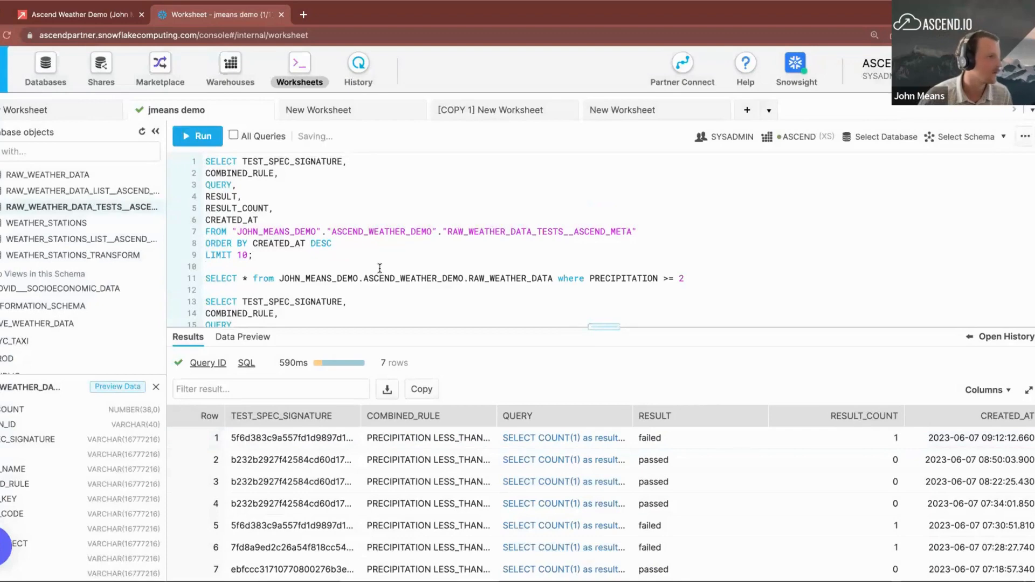
Run the pasted query for PRECIPITATION >= 2 and examine the returned record's date and precipitation value.
{"action": "left_click", "coordinate": [368, 278]}
{"action": "key", "text": "ctrl+Return"}
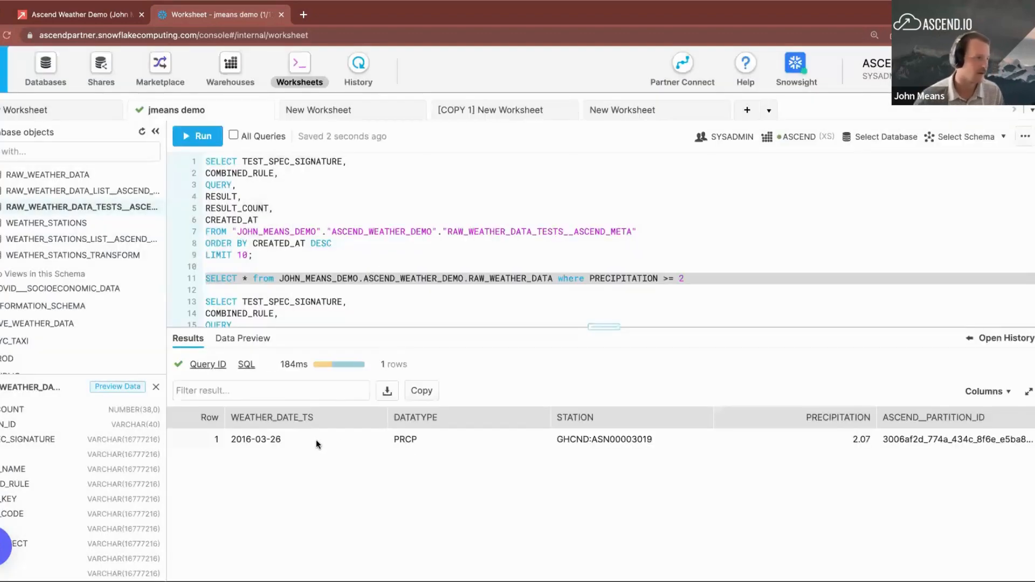
{"action": "triple_click", "coordinate": [263, 442]}
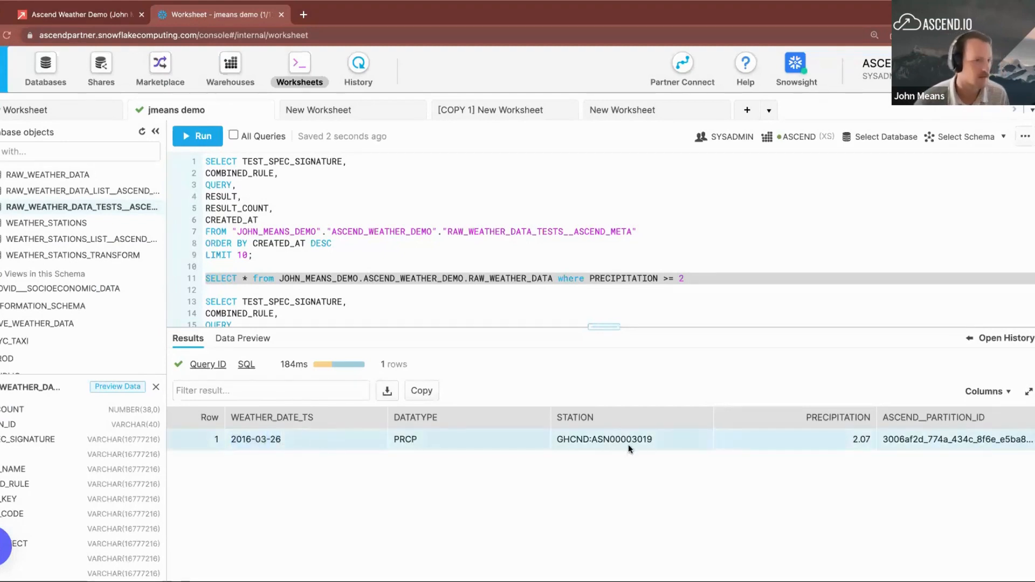
{"action": "triple_click", "coordinate": [851, 439]}
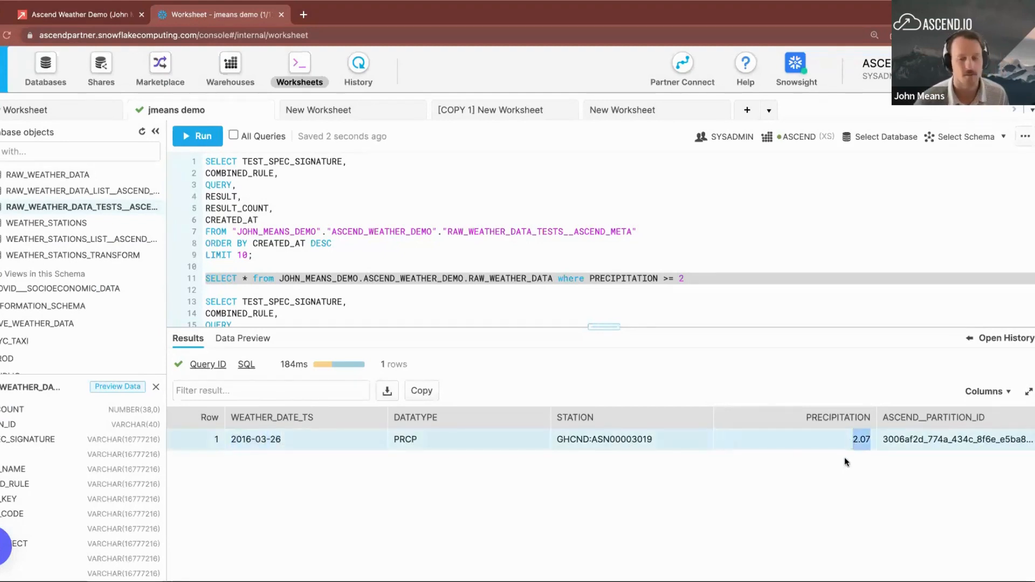
{"action": "left_click", "coordinate": [842, 478]}
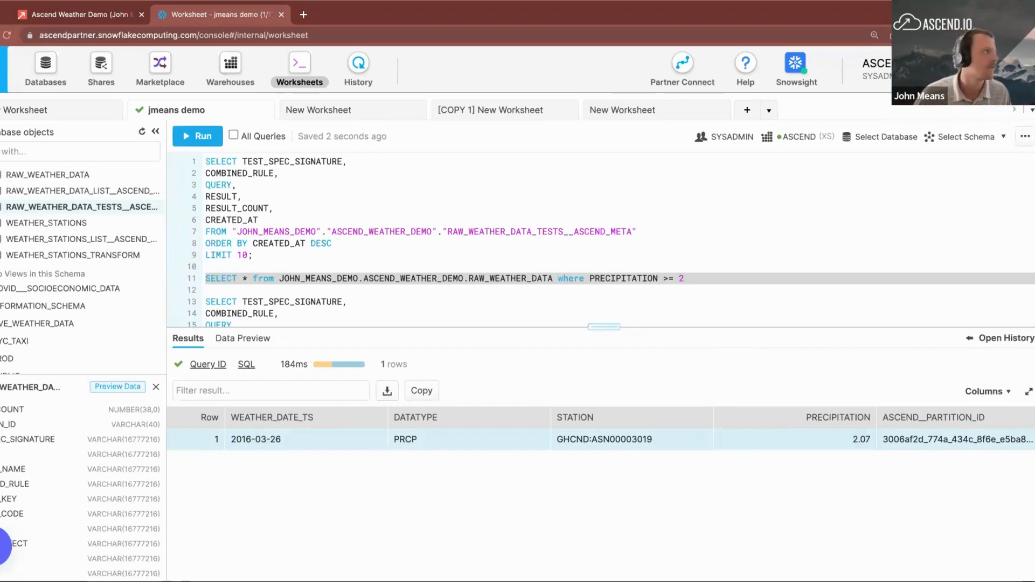
Switch back to Ascend and close the Raw Weather Data details to return to the dataflow graph.
{"action": "key", "text": "ctrl+shift+Tab"}
{"action": "left_click", "coordinate": [1015, 62]}
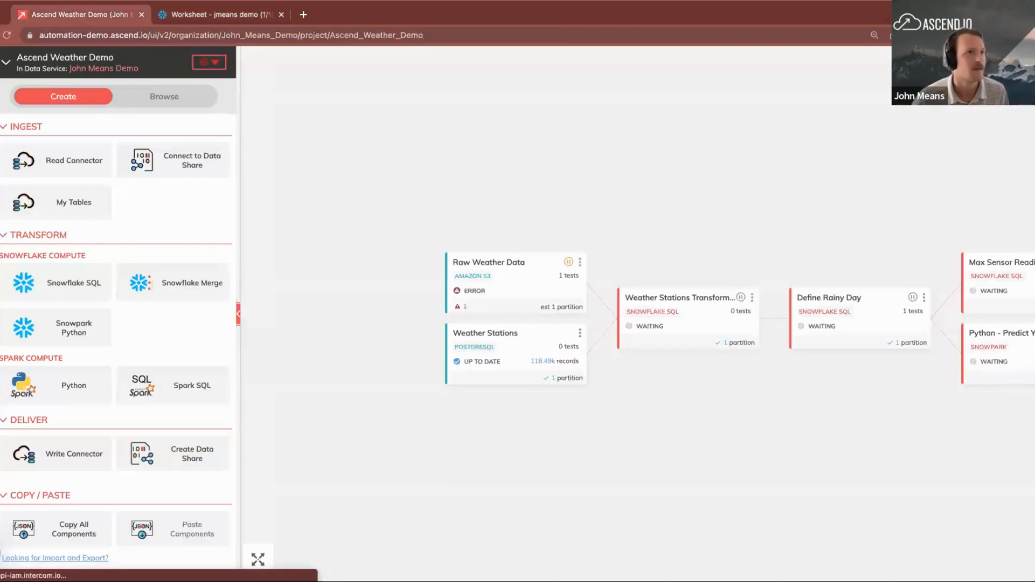
{"action": "left_click", "coordinate": [569, 265]}
{"action": "left_click", "coordinate": [764, 277]}
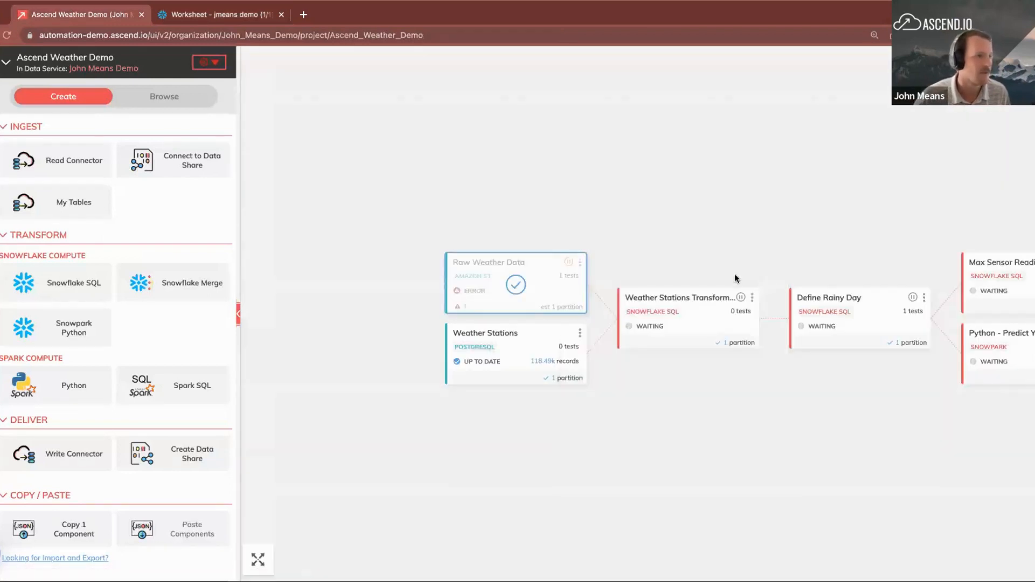
Edit Raw Weather Data so its PRECIPITATION standard check requires values < 2.5, save the connector, and return to the dataflow graph.
{"action": "right_click", "coordinate": [544, 280]}
{"action": "left_click", "coordinate": [572, 316]}
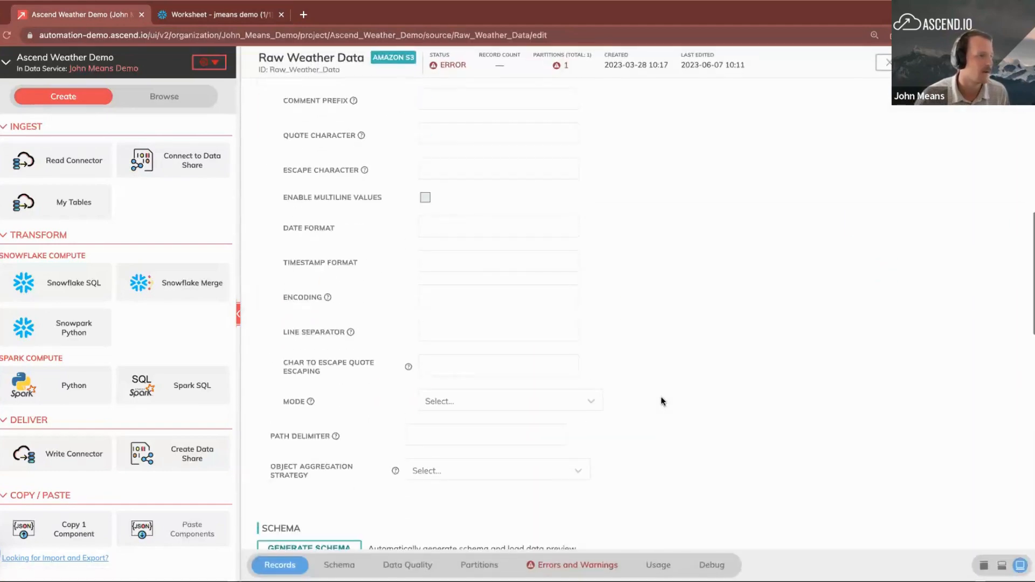
{"action": "scroll", "coordinate": [661, 396], "scroll_direction": "down", "scroll_amount": 8}
{"action": "double_click", "coordinate": [486, 365]}
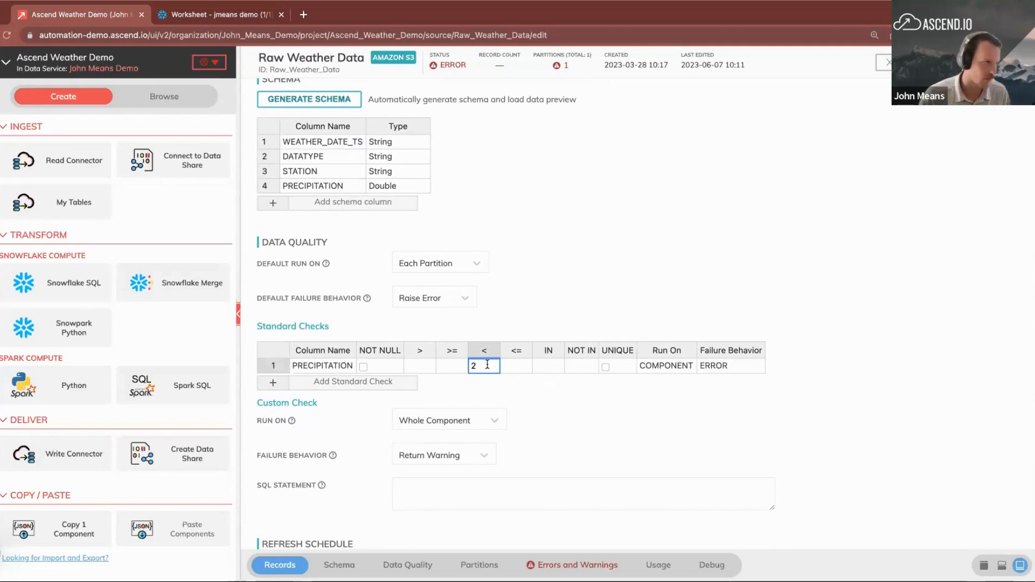
{"action": "type", "text": "."}
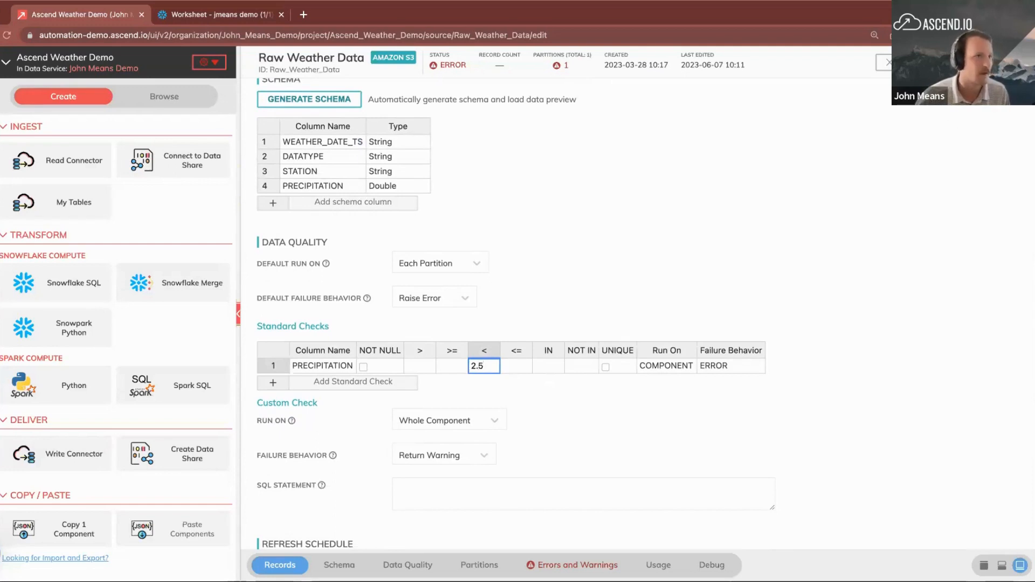
{"action": "type", "text": "5"}
{"action": "key", "text": "Return"}
{"action": "left_click", "coordinate": [981, 63]}
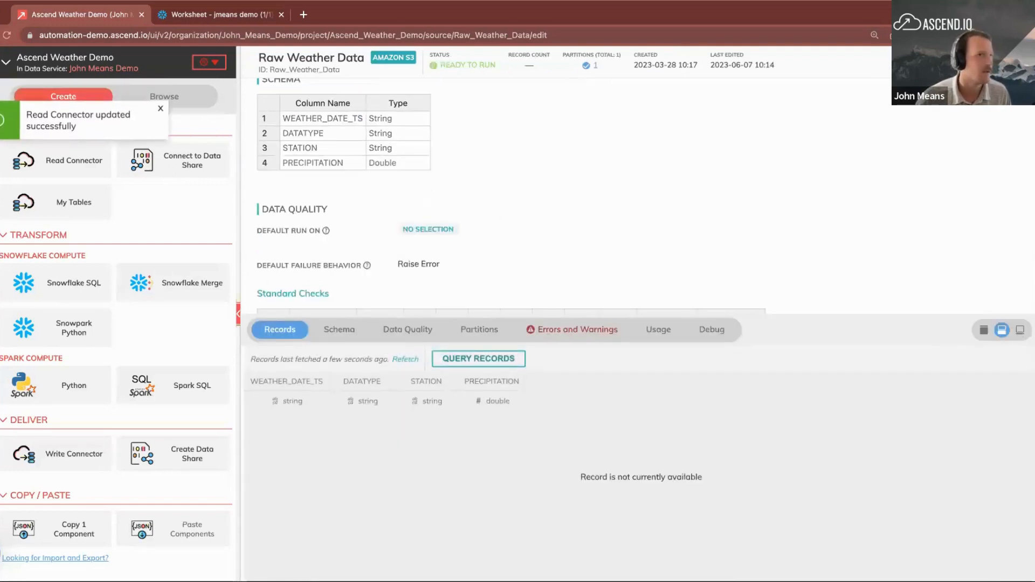
{"action": "left_click", "coordinate": [1002, 62]}
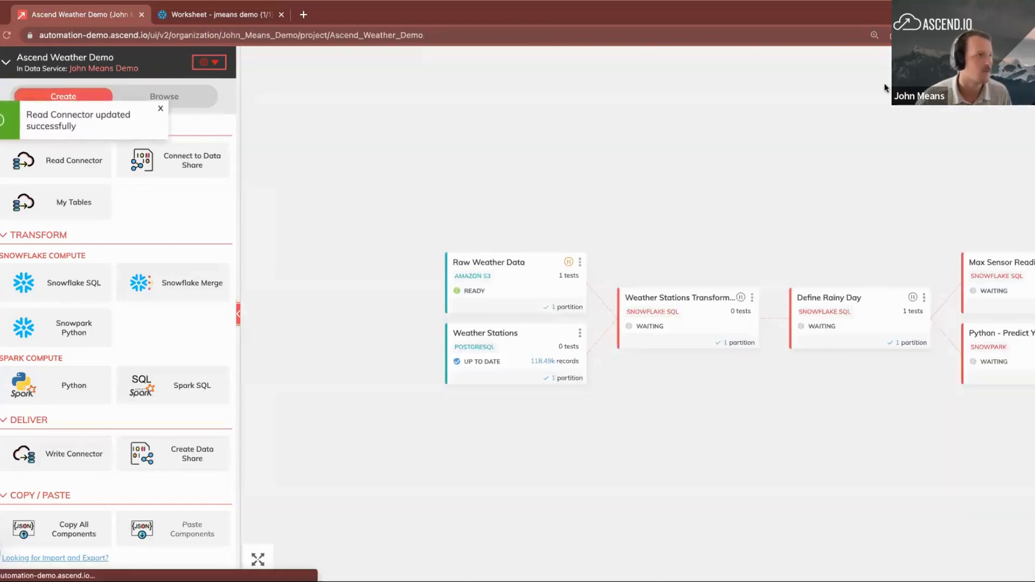
Unpause the Raw Weather Data component in the dataflow graph so it runs again, and clear the selection.
{"action": "right_click", "coordinate": [540, 285]}
{"action": "left_click", "coordinate": [569, 454]}
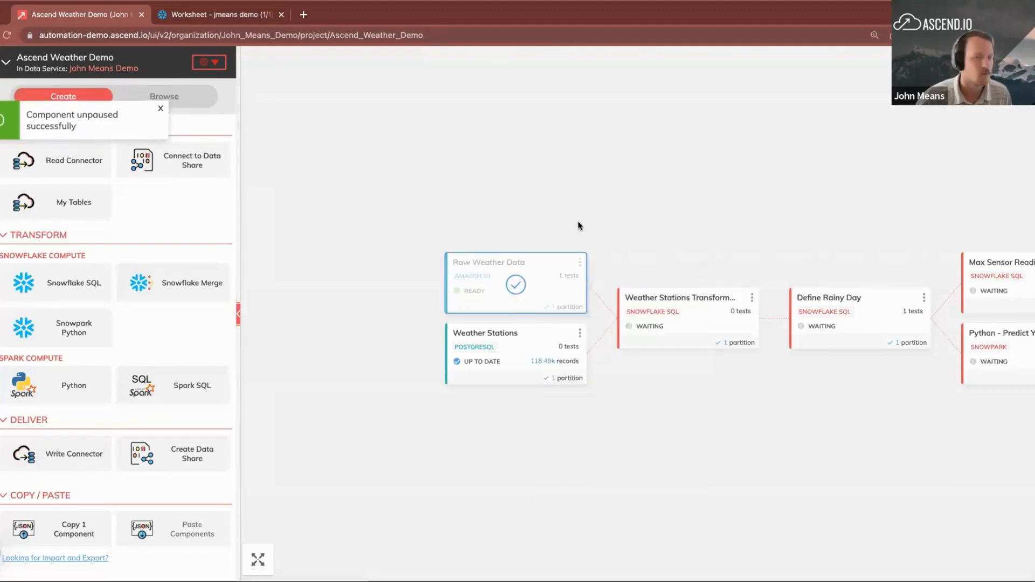
{"action": "left_click", "coordinate": [625, 199]}
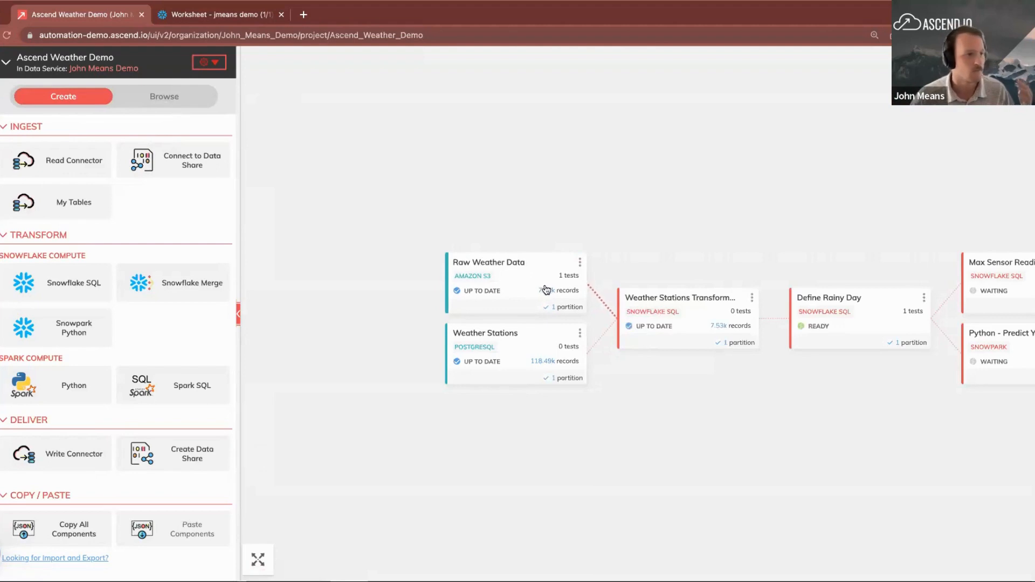
Open Define Rainy Day for editing and enlarge its custom check's SQL statement for reading.
{"action": "scroll", "coordinate": [735, 404], "scroll_direction": "right", "scroll_amount": 1}
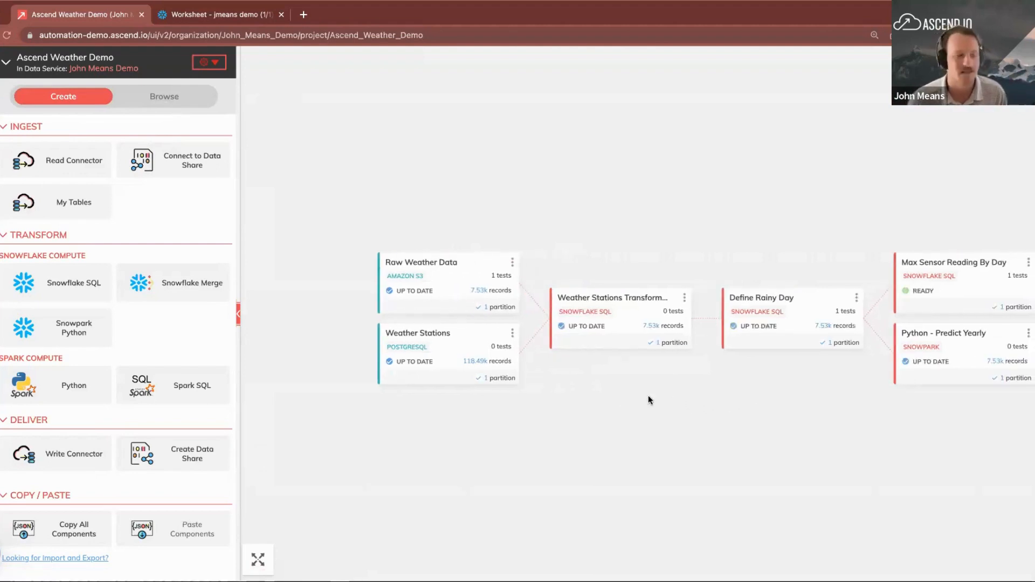
{"action": "left_click_drag", "start_coordinate": [660, 396], "coordinate": [602, 395]}
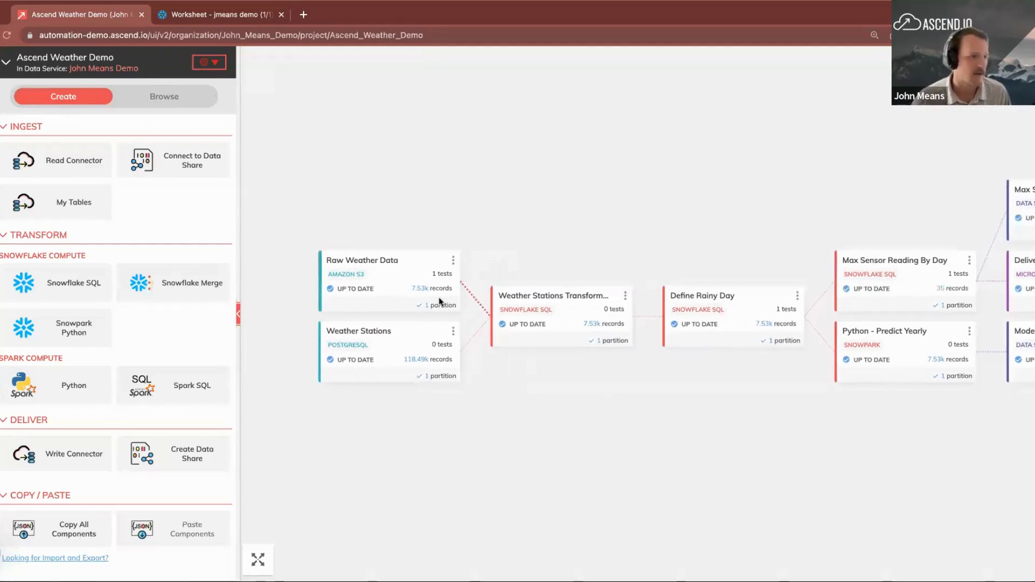
{"action": "left_click_drag", "start_coordinate": [733, 429], "coordinate": [592, 416]}
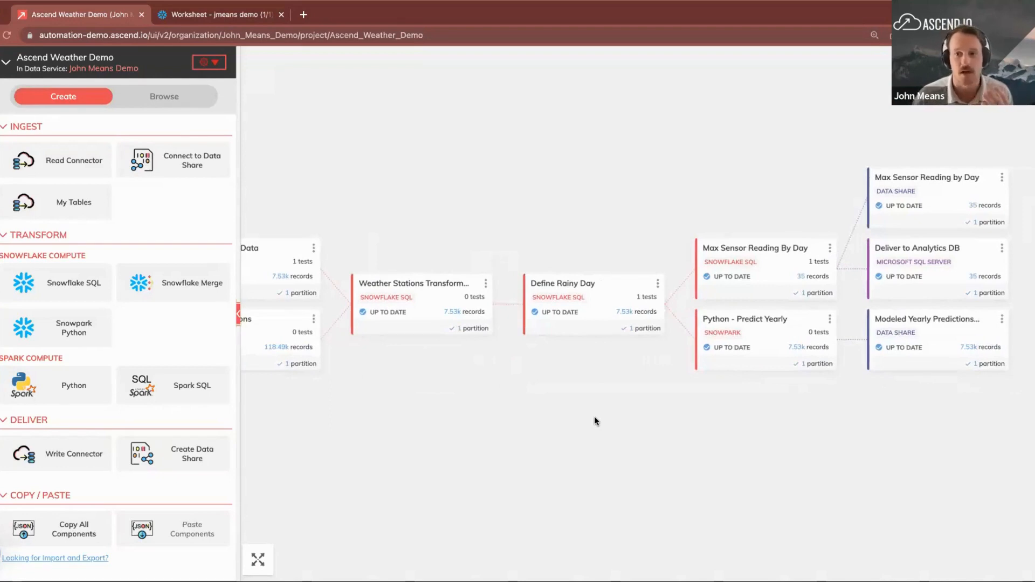
{"action": "right_click", "coordinate": [607, 289]}
{"action": "left_click", "coordinate": [634, 337]}
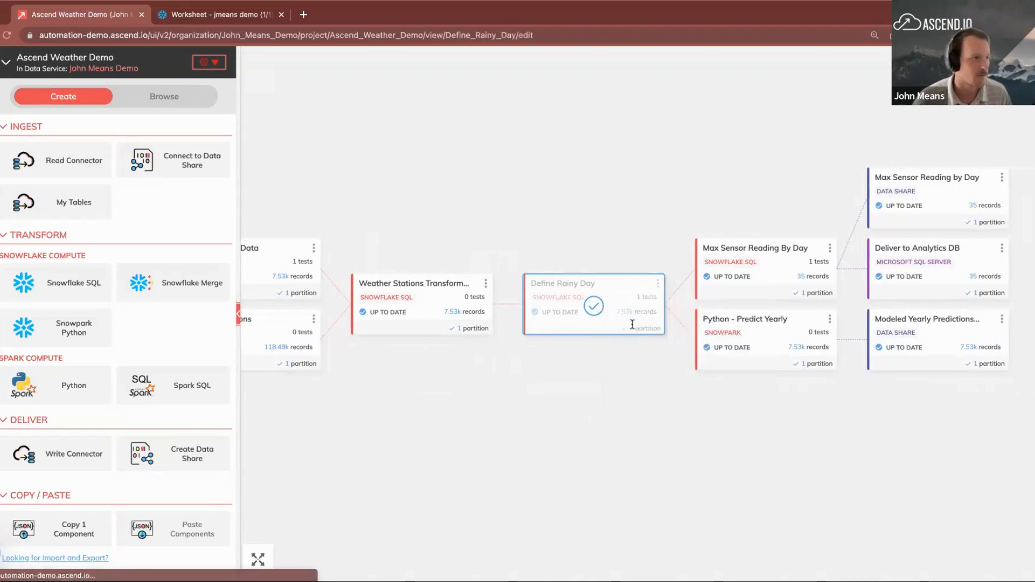
{"action": "scroll", "coordinate": [718, 258], "scroll_direction": "down", "scroll_amount": 6}
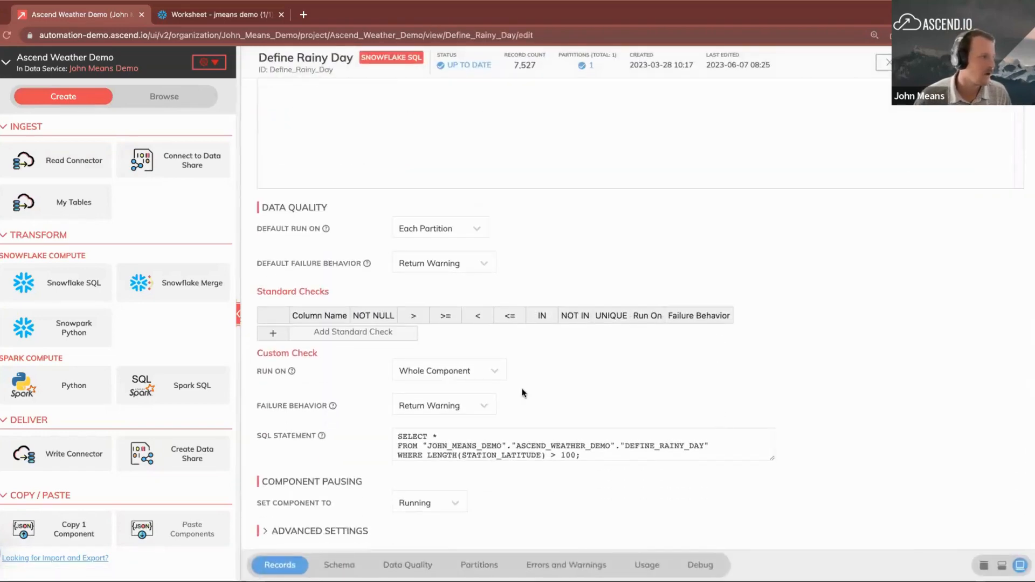
{"action": "left_click", "coordinate": [731, 453]}
{"action": "left_click_drag", "start_coordinate": [771, 460], "coordinate": [772, 511]}
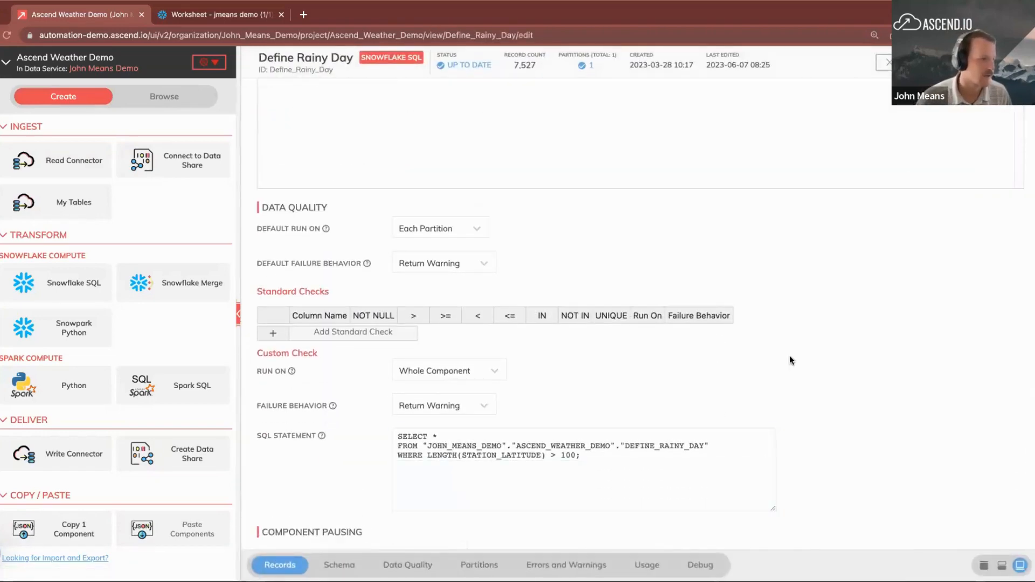
{"action": "scroll", "coordinate": [789, 355], "scroll_direction": "down", "scroll_amount": 2}
{"action": "key", "text": "super+plus"}
{"action": "scroll", "coordinate": [878, 372], "scroll_direction": "down", "scroll_amount": 1}
{"action": "scroll", "coordinate": [878, 370], "scroll_direction": "down", "scroll_amount": 1}
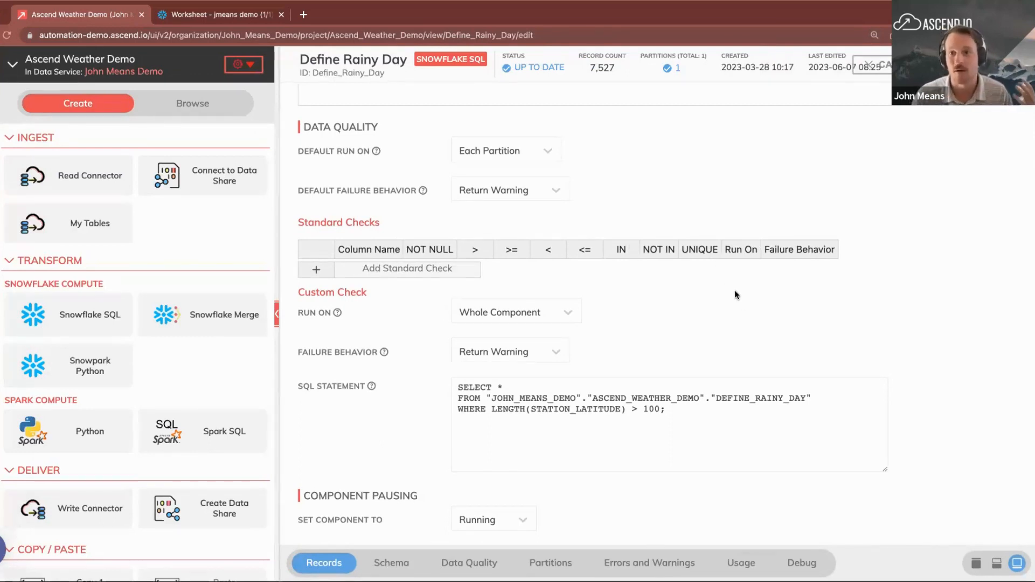
Examine the LENGTH function, the STATION_LATITUDE column and the comparison in the custom check's WHERE clause.
{"action": "left_click", "coordinate": [604, 427]}
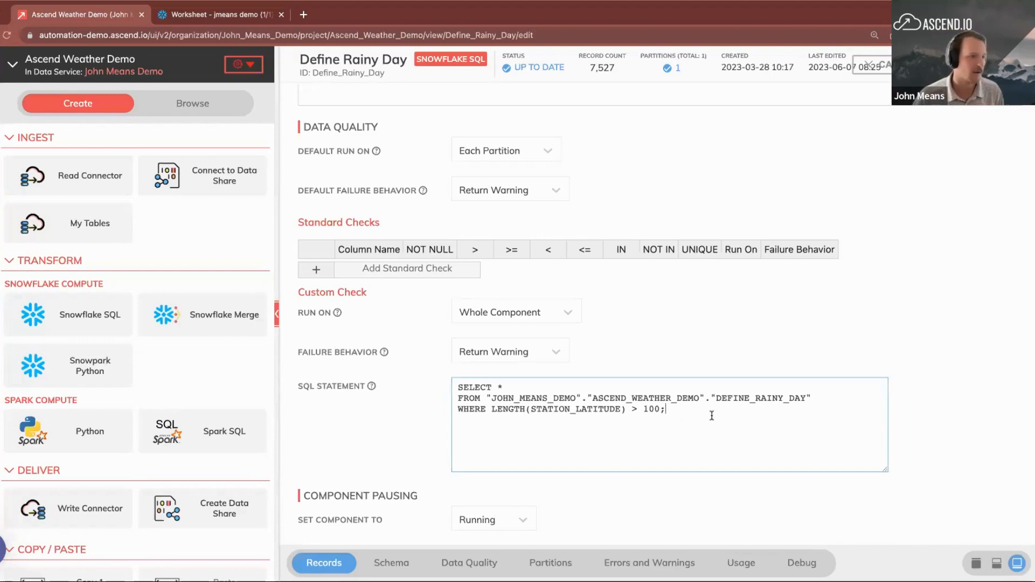
{"action": "double_click", "coordinate": [507, 409]}
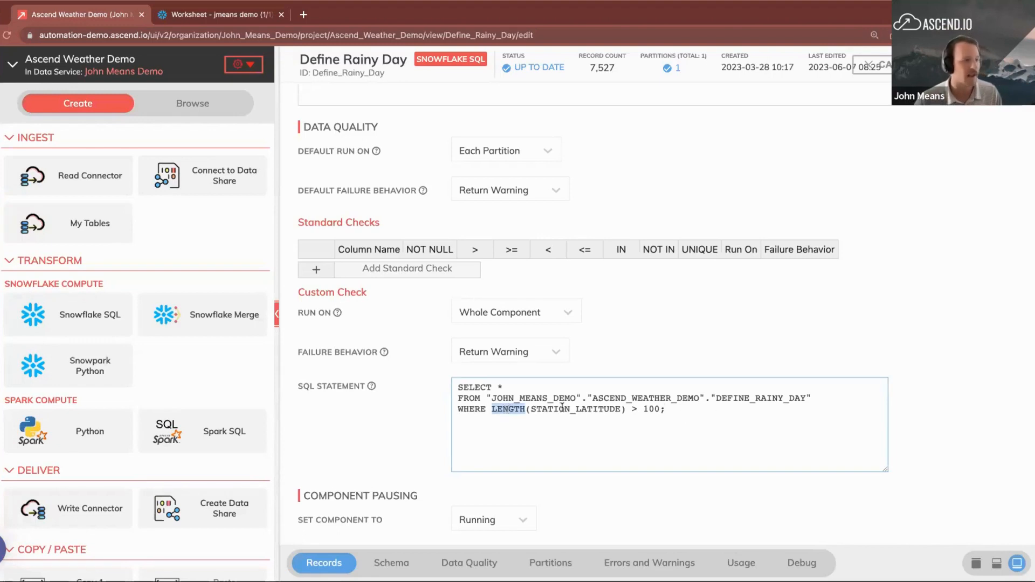
{"action": "double_click", "coordinate": [568, 409]}
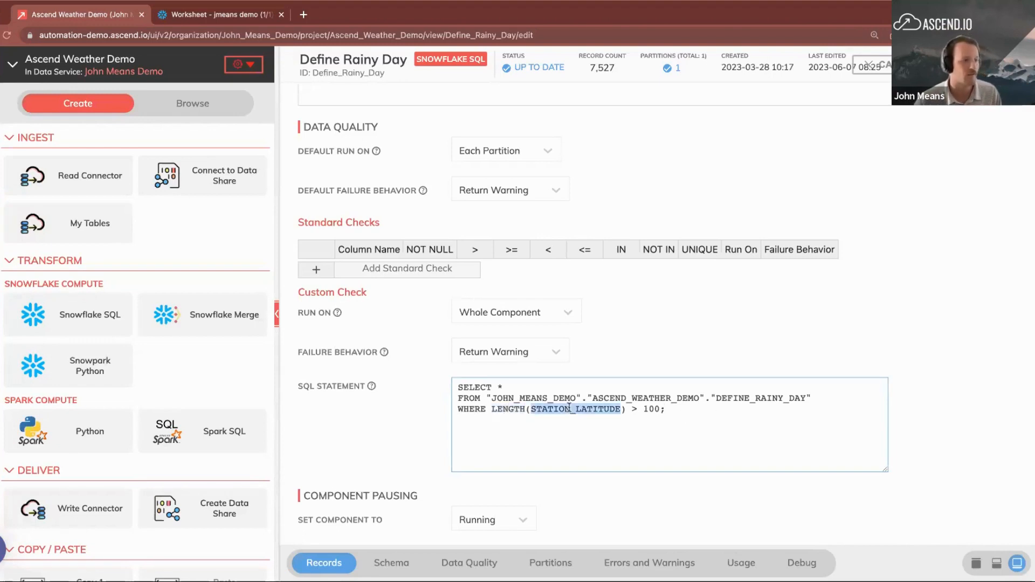
{"action": "left_click", "coordinate": [636, 410]}
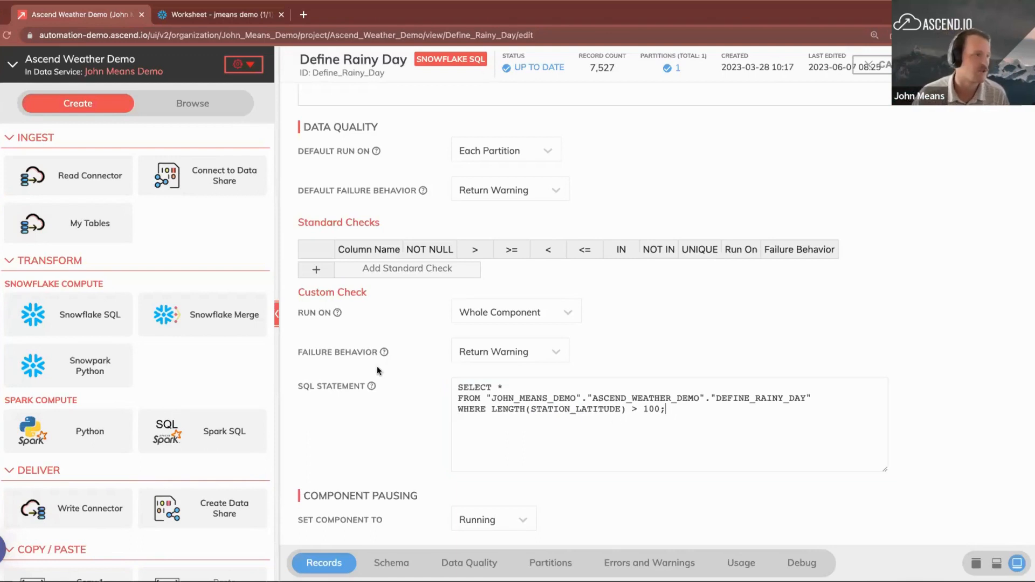
Review the custom check's failure behavior options and close Define Rainy Day without saving.
{"action": "left_click", "coordinate": [483, 358]}
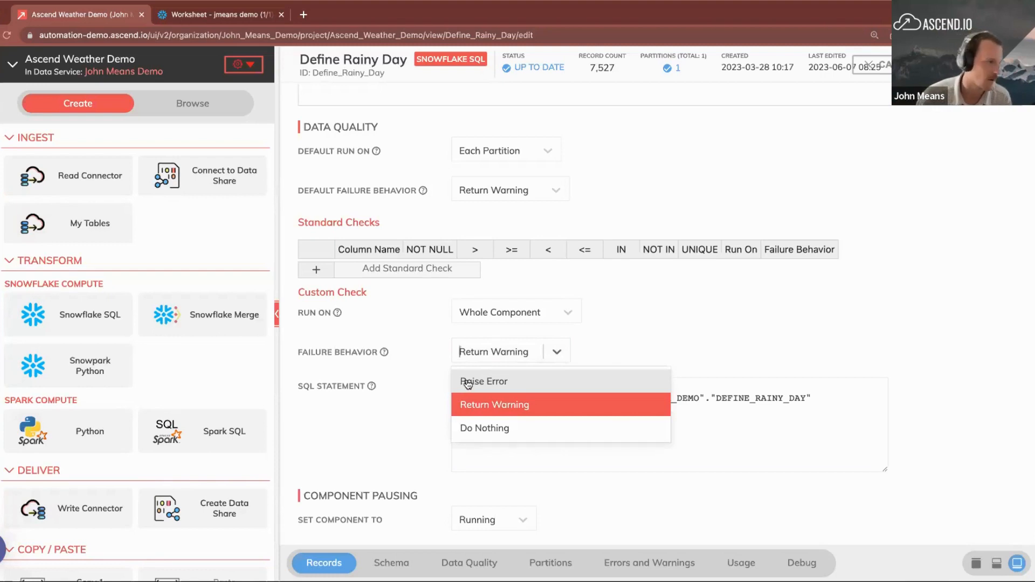
{"action": "left_click", "coordinate": [427, 412]}
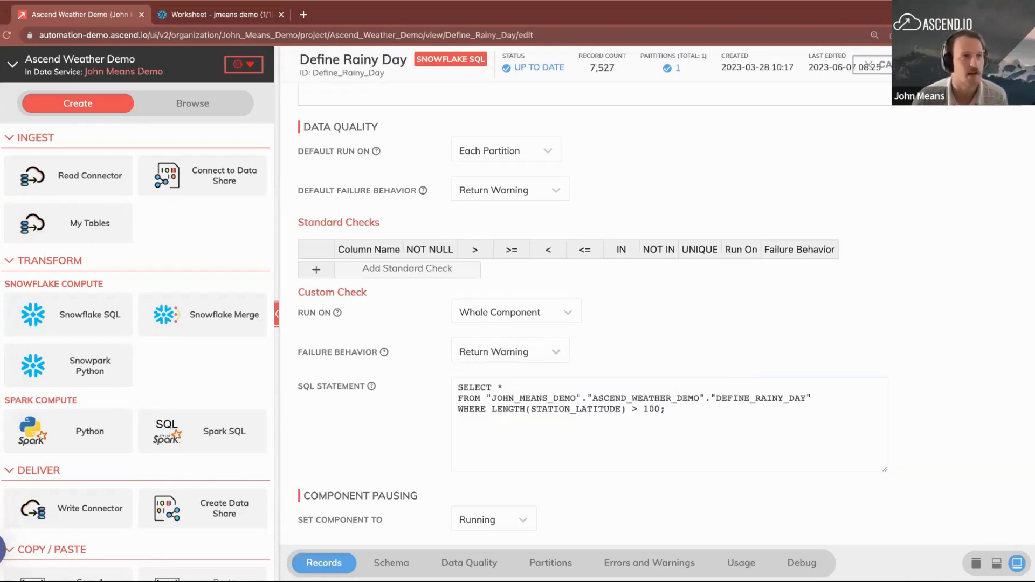
{"action": "left_click", "coordinate": [901, 65]}
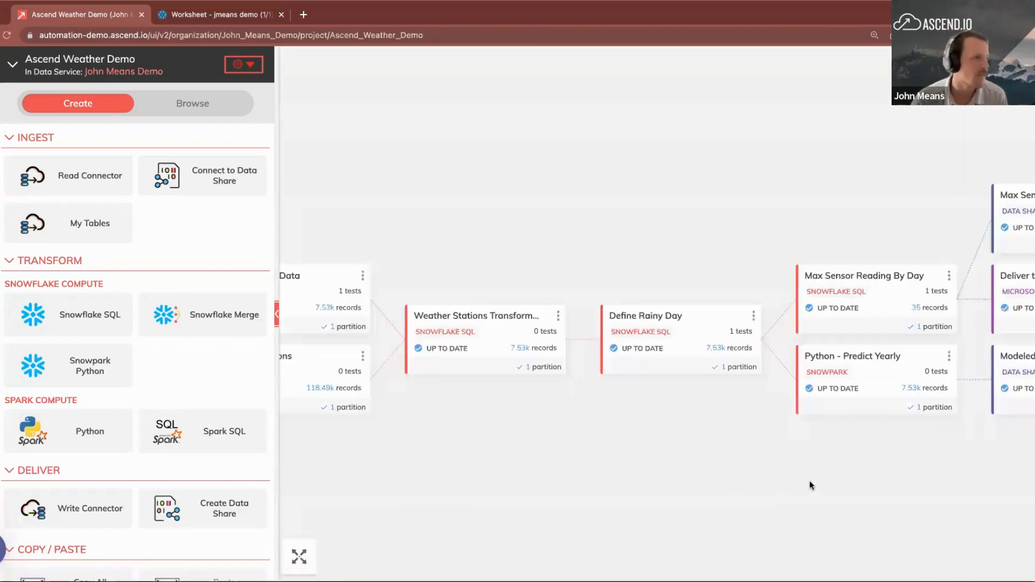
Open the Max Sensor Reading By Day transform for editing and enlarge its custom check's SQL statement.
{"action": "left_click_drag", "start_coordinate": [828, 482], "coordinate": [692, 482]}
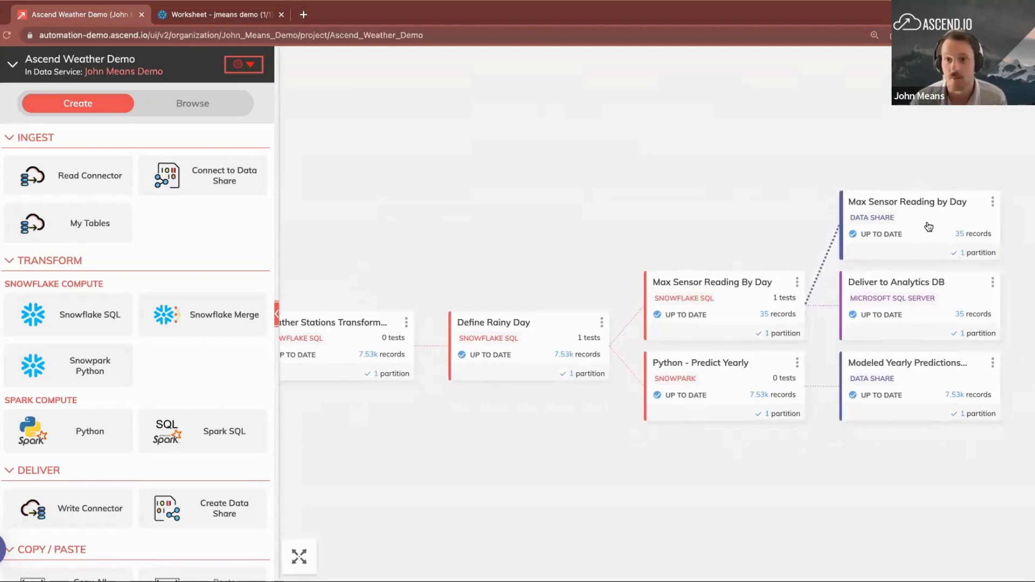
{"action": "right_click", "coordinate": [734, 312]}
{"action": "left_click", "coordinate": [758, 354]}
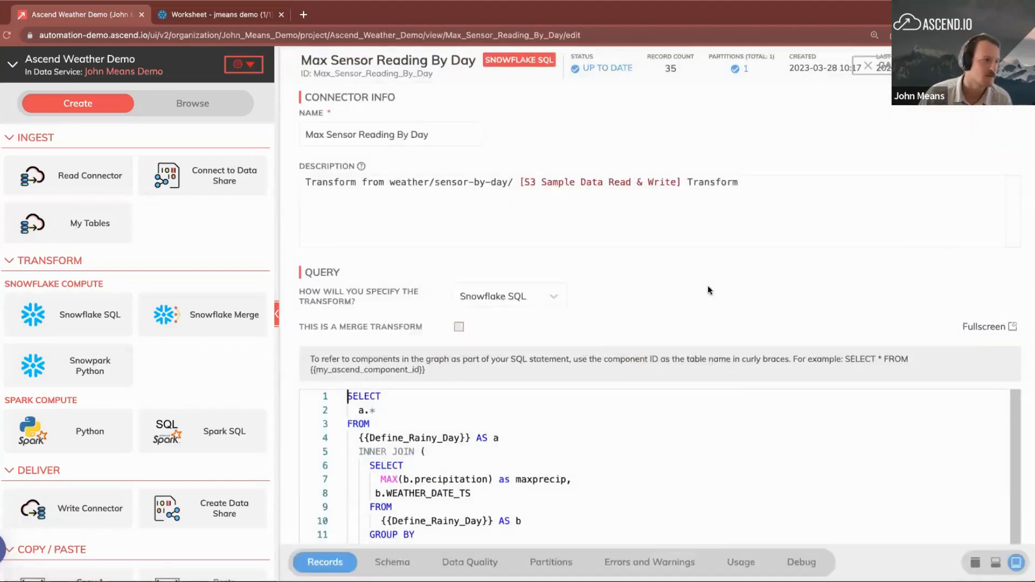
{"action": "scroll", "coordinate": [695, 280], "scroll_direction": "down", "scroll_amount": 3}
{"action": "scroll", "coordinate": [720, 340], "scroll_direction": "down", "scroll_amount": 10}
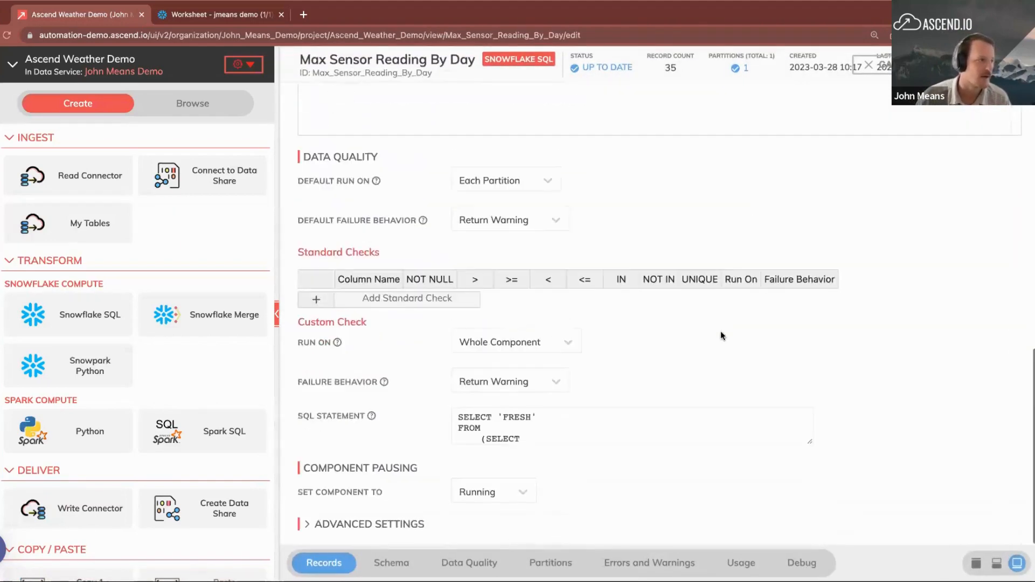
{"action": "left_click_drag", "start_coordinate": [810, 441], "coordinate": [821, 514]}
{"action": "scroll", "coordinate": [887, 436], "scroll_direction": "down", "scroll_amount": 1}
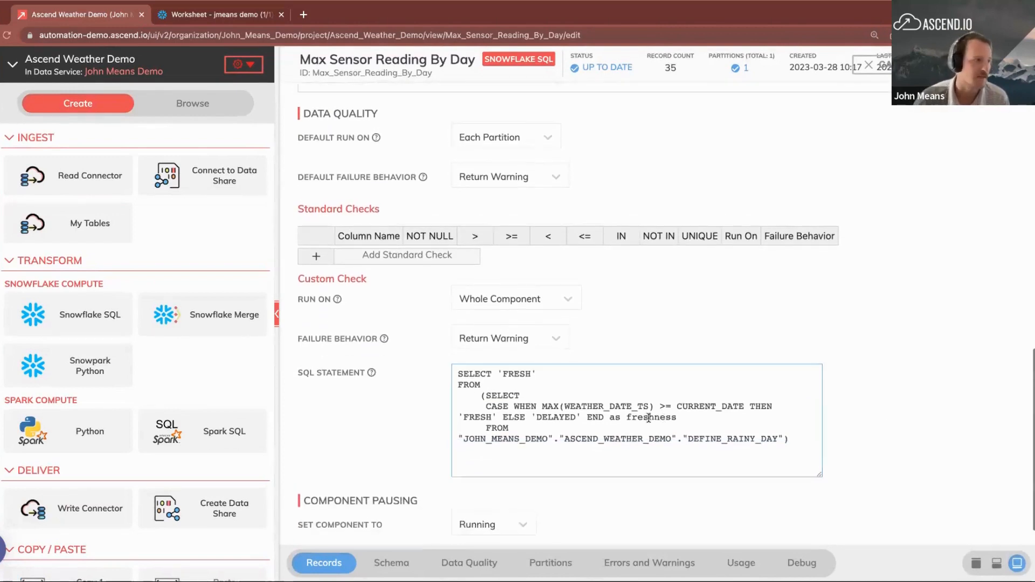
Examine how the check's CASE expression compares MAX(WEATHER_DATE_TS) with CURRENT_DATE to yield 'FRESH'.
{"action": "left_click_drag", "start_coordinate": [485, 407], "coordinate": [651, 407]}
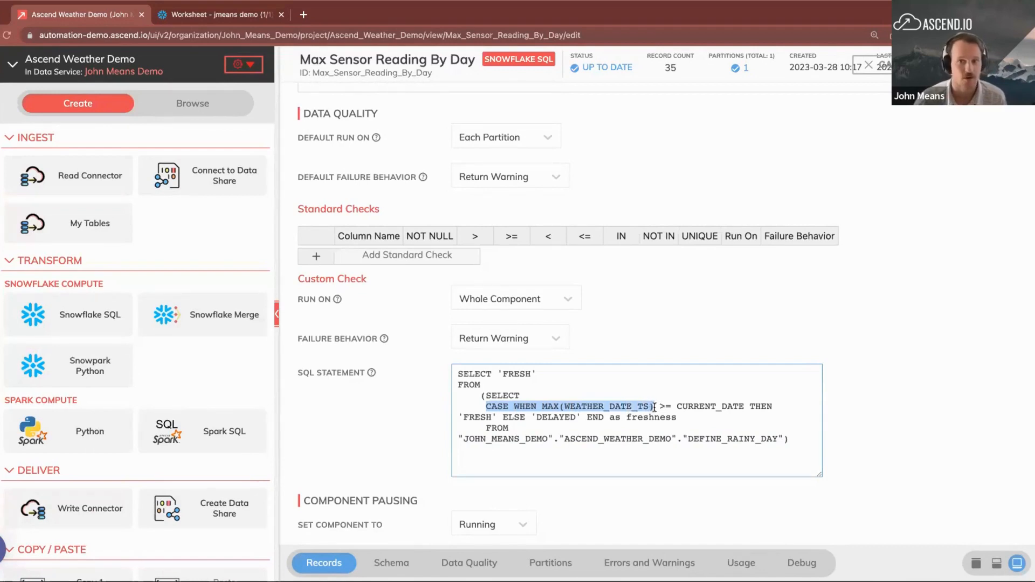
{"action": "double_click", "coordinate": [685, 409]}
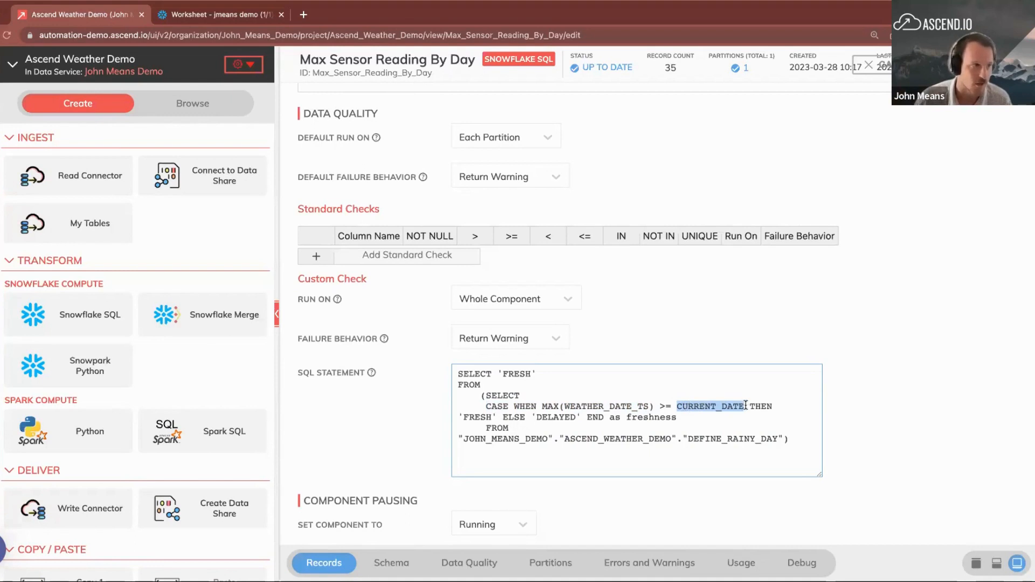
{"action": "double_click", "coordinate": [472, 417]}
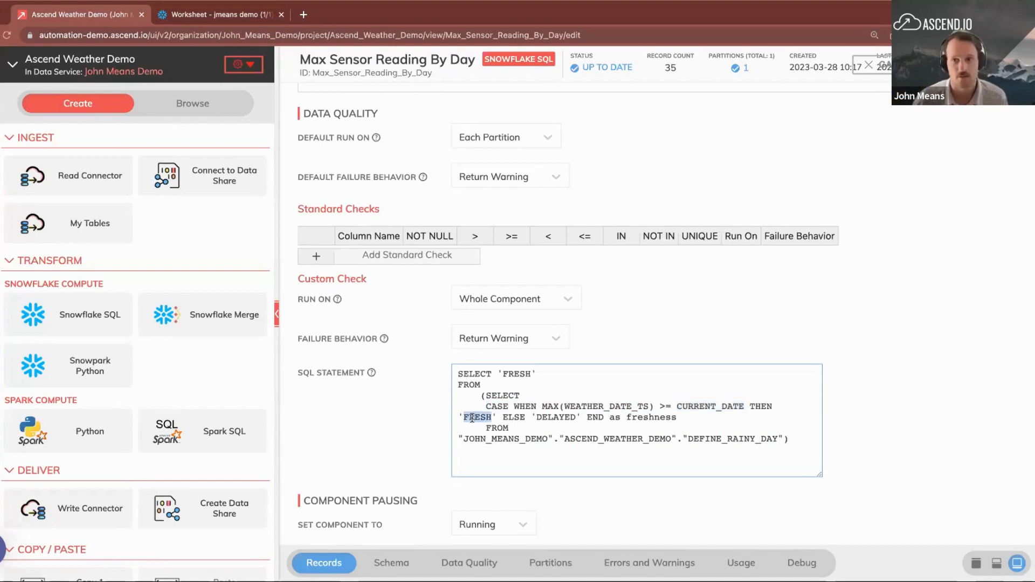
{"action": "left_click", "coordinate": [665, 407]}
{"action": "key", "text": "BackSpace"}
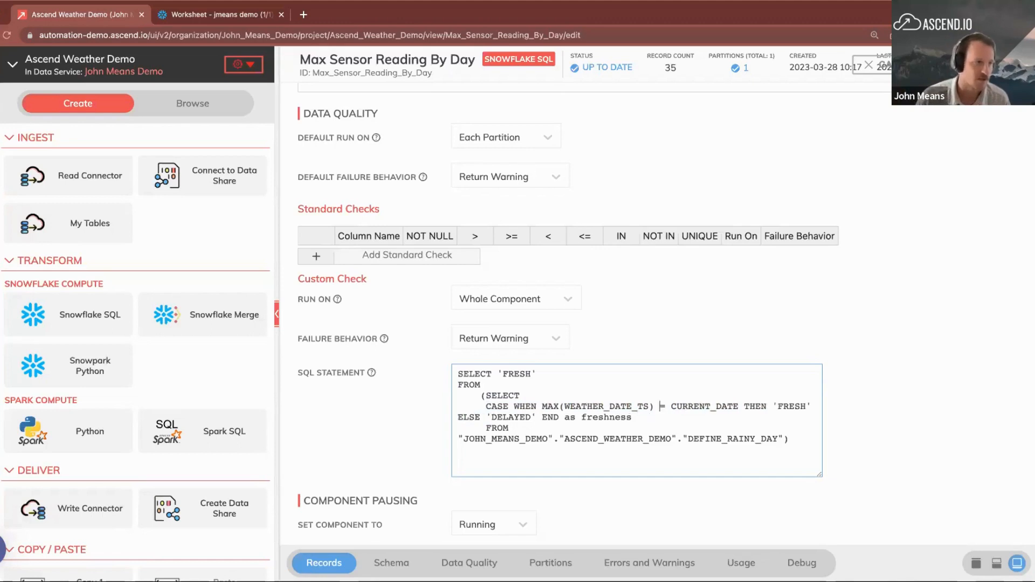
{"action": "type", "text": ">"}
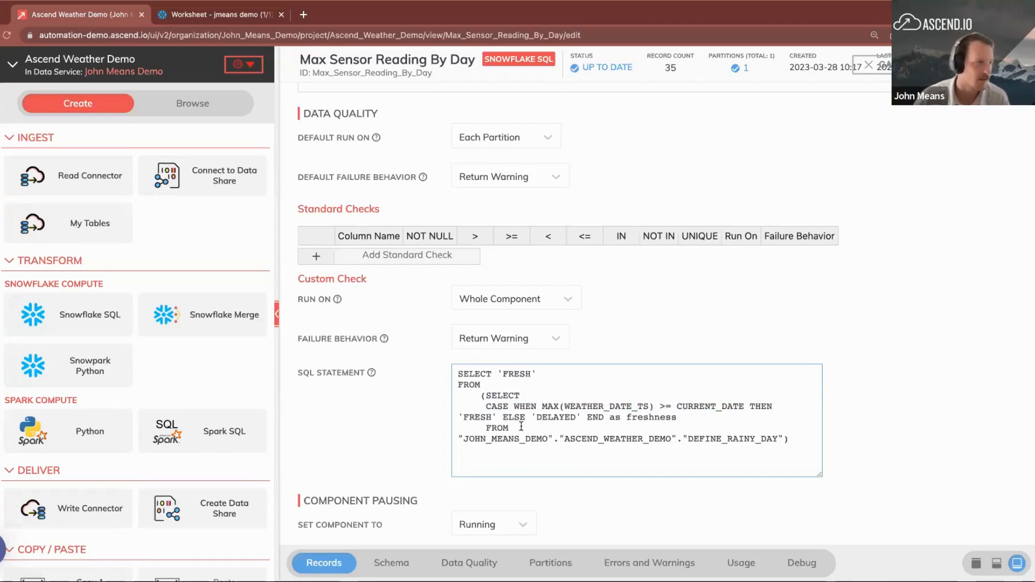
Examine the 'FRESH' and 'DELAYED' outcomes, the freshness alias, and the outer SELECT 'FRESH' of the custom check.
{"action": "double_click", "coordinate": [472, 417]}
{"action": "double_click", "coordinate": [508, 418]}
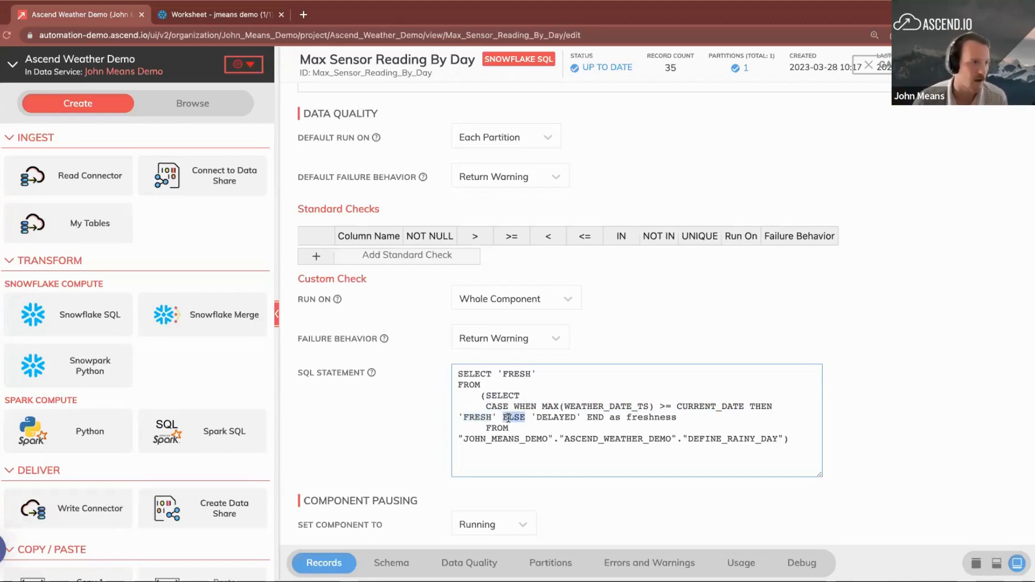
{"action": "double_click", "coordinate": [564, 418]}
{"action": "double_click", "coordinate": [652, 419]}
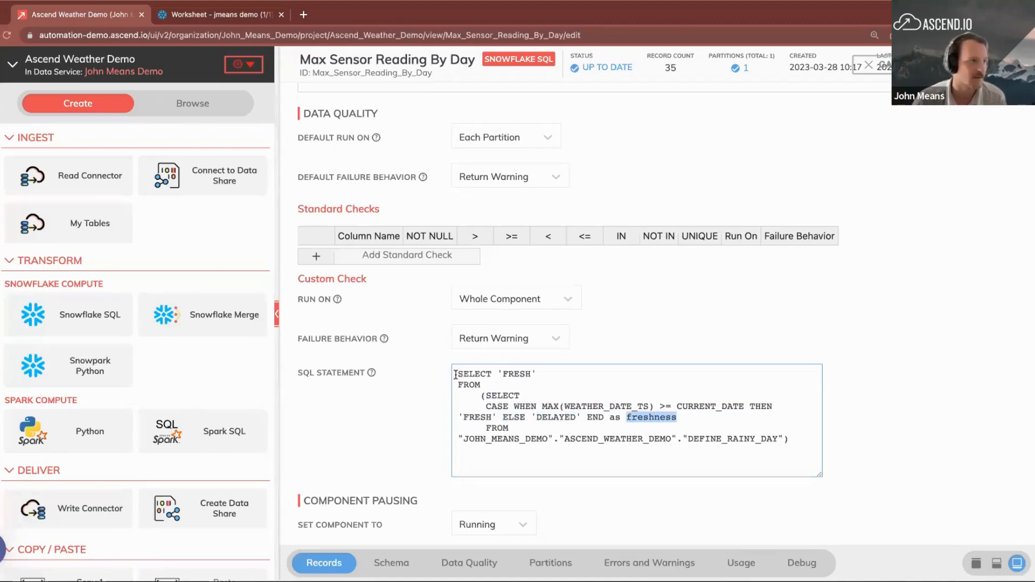
{"action": "left_click_drag", "start_coordinate": [456, 374], "coordinate": [539, 376]}
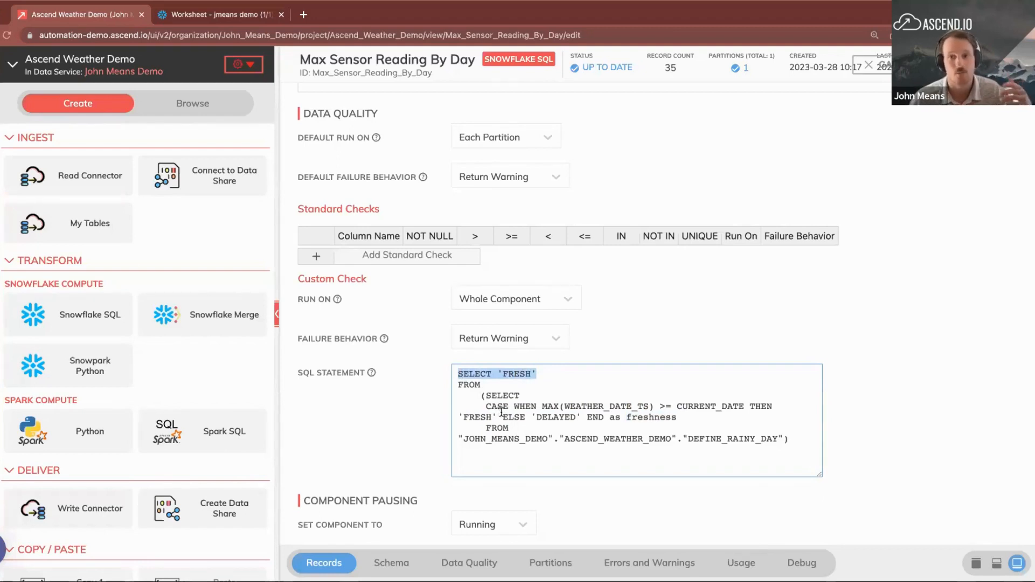
{"action": "left_click", "coordinate": [575, 351]}
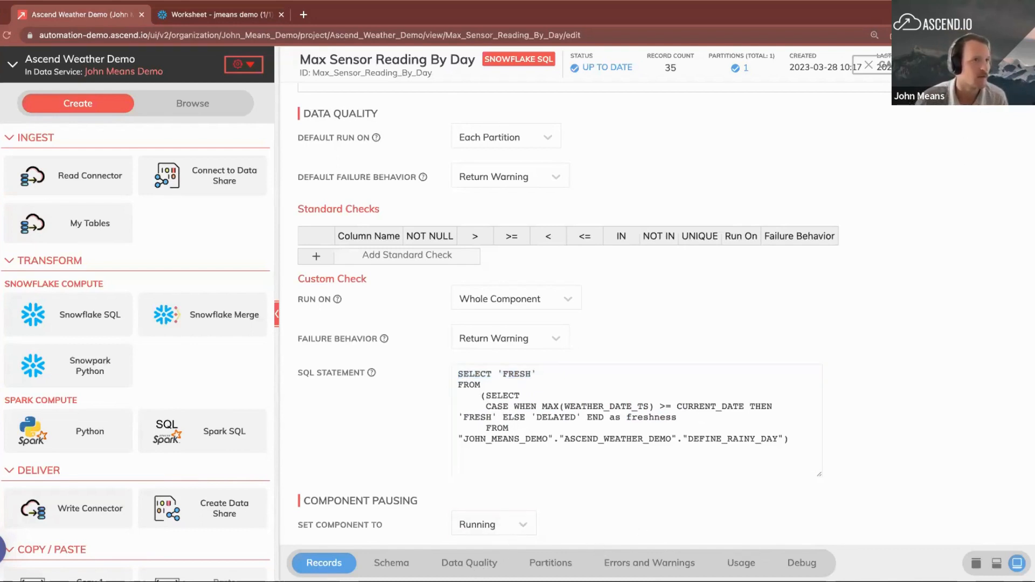
Leave editing without saving and open the Data Quality tests of Max Sensor Reading By Day.
{"action": "left_click", "coordinate": [893, 64]}
{"action": "left_click", "coordinate": [491, 331]}
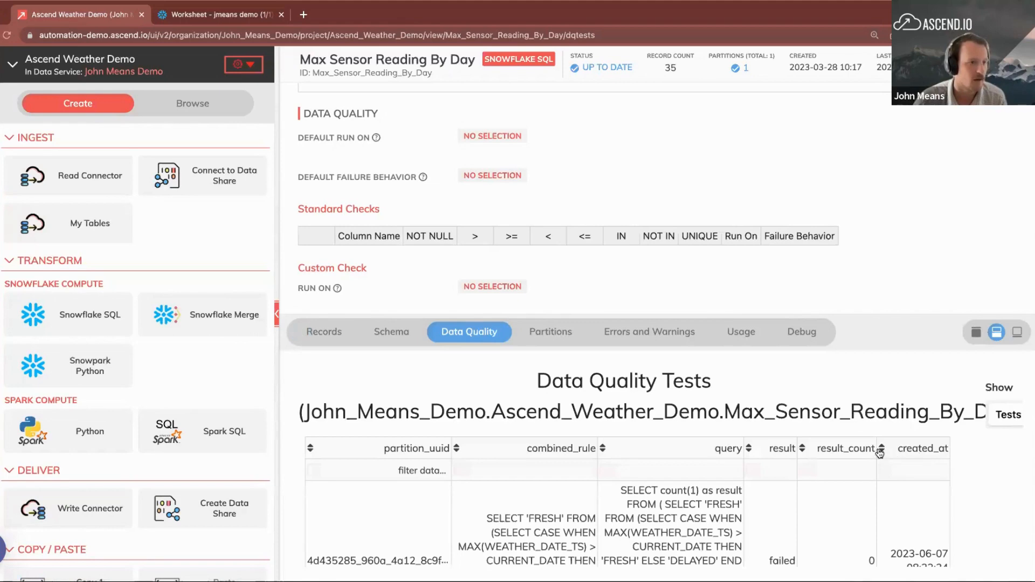
Set the custom check's failure behavior on Max Sensor Reading By Day to Raise Error and save the transform.
{"action": "scroll", "coordinate": [1002, 512], "scroll_direction": "down", "scroll_amount": 2}
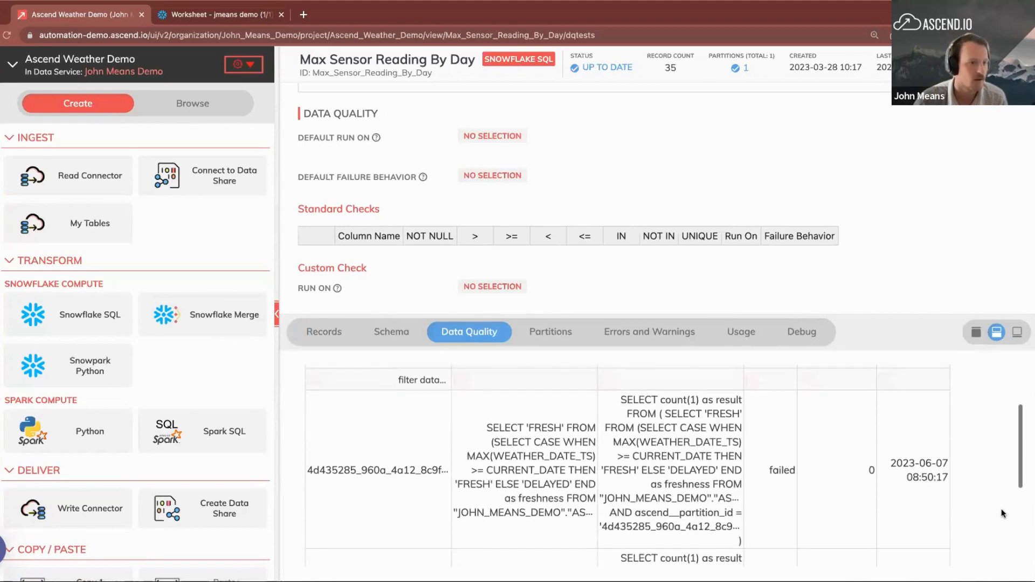
{"action": "scroll", "coordinate": [1001, 509], "scroll_direction": "up", "scroll_amount": 1}
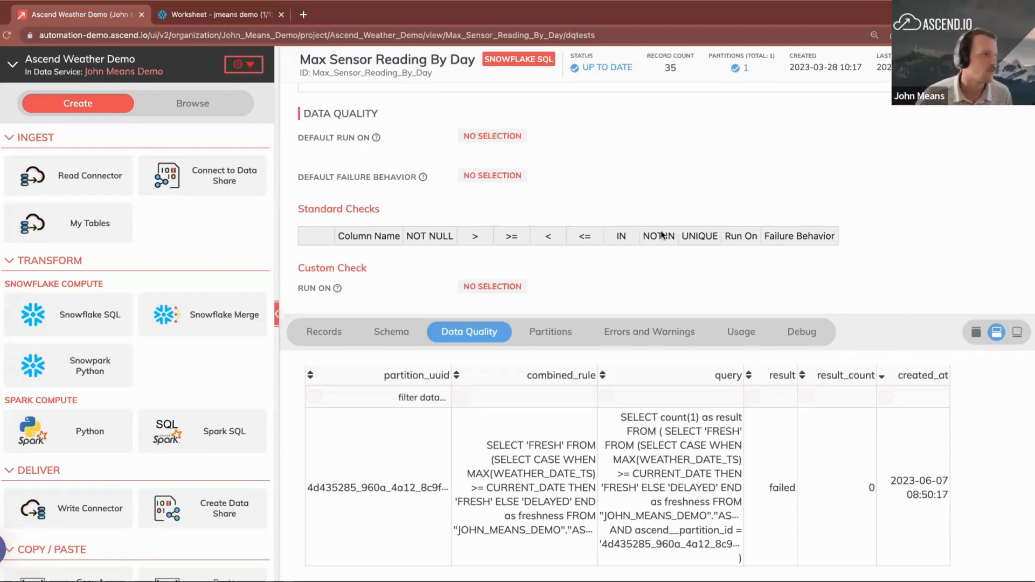
{"action": "left_click", "coordinate": [970, 64]}
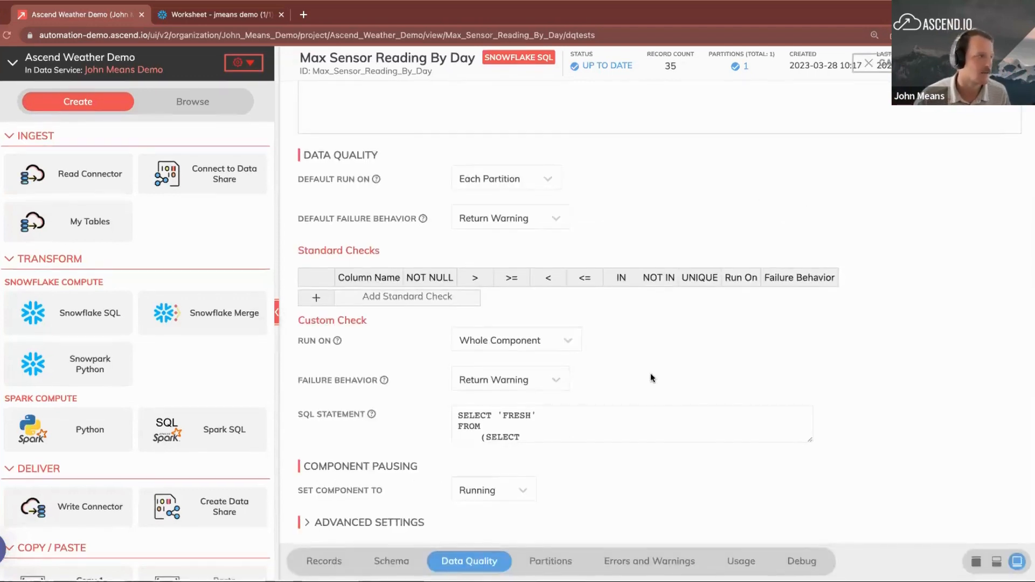
{"action": "left_click_drag", "start_coordinate": [810, 442], "coordinate": [845, 519]}
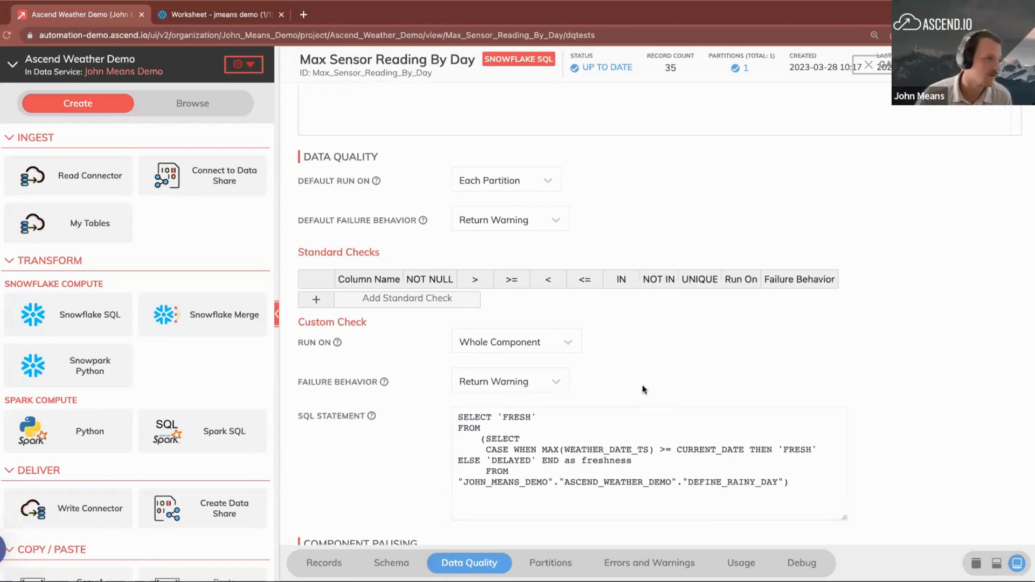
{"action": "left_click", "coordinate": [531, 381]}
{"action": "left_click", "coordinate": [522, 412]}
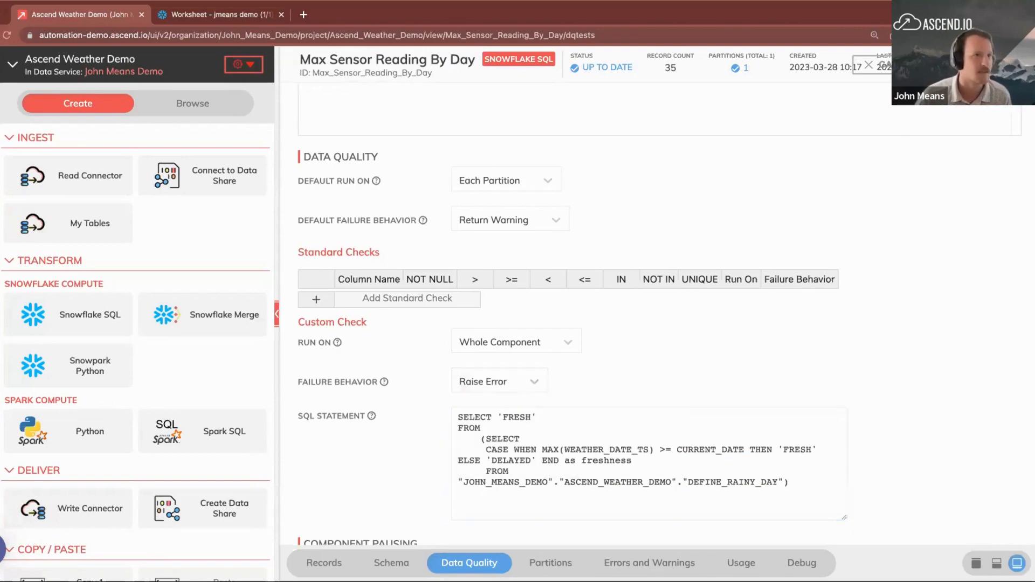
{"action": "left_click", "coordinate": [965, 65]}
{"action": "left_click", "coordinate": [1018, 64]}
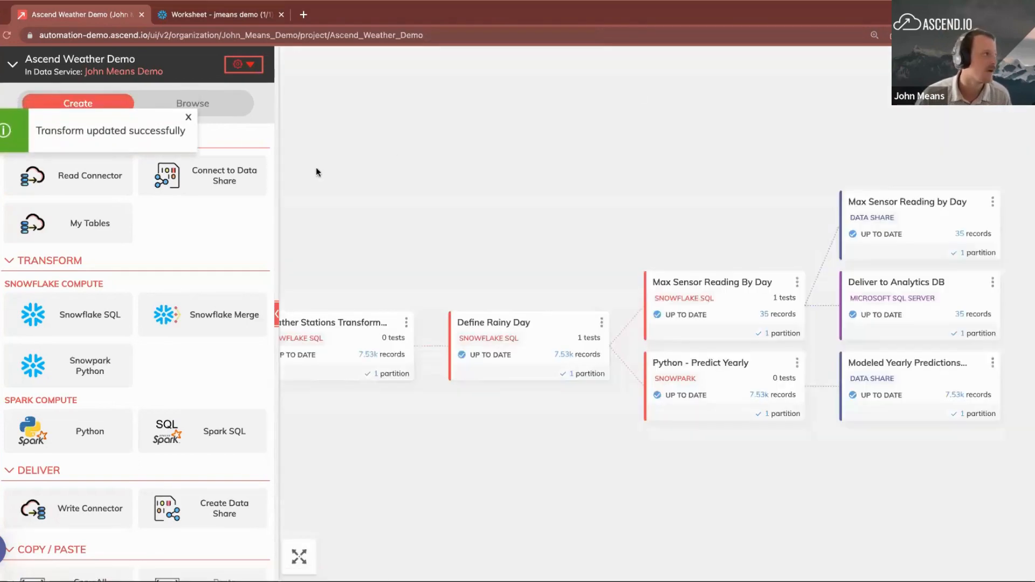
Open the notification settings of the current data service and start adding a new notification.
{"action": "left_click", "coordinate": [256, 77]}
{"action": "left_click", "coordinate": [245, 65]}
{"action": "left_click", "coordinate": [251, 105]}
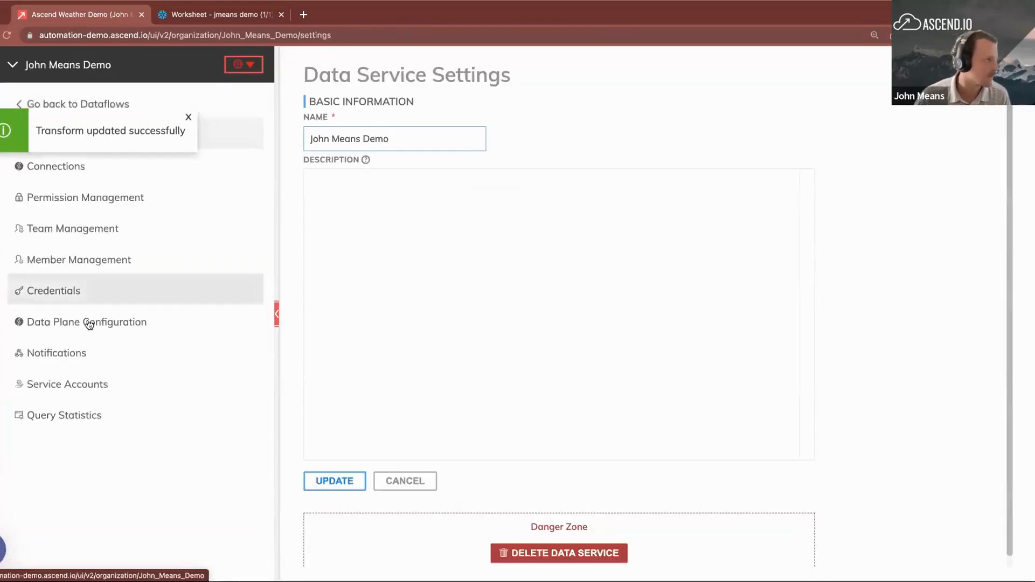
{"action": "left_click", "coordinate": [75, 353]}
{"action": "left_click", "coordinate": [383, 140]}
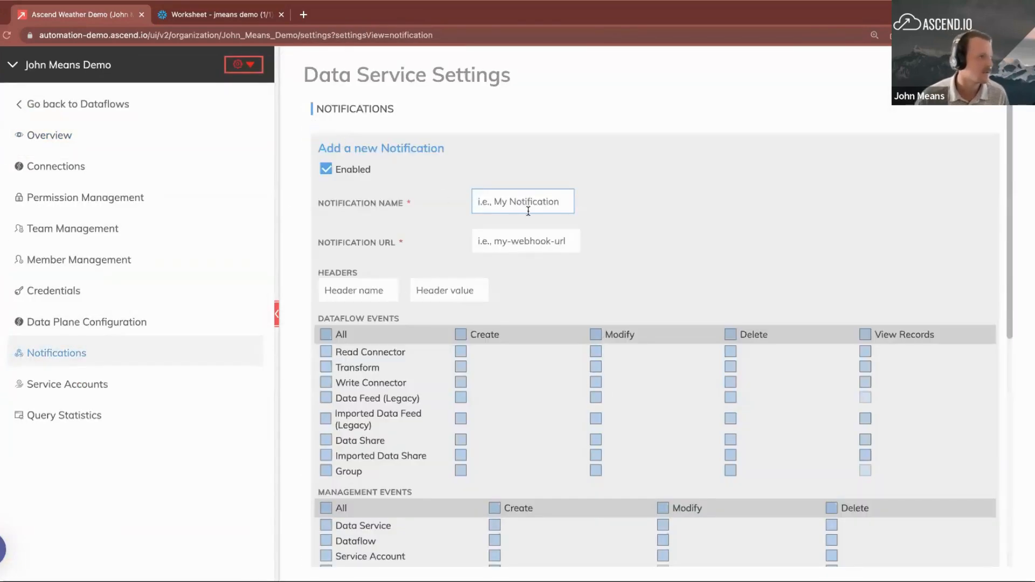
Name the new notification Data Quality.
{"action": "left_click", "coordinate": [521, 209]}
{"action": "type", "text": "Dats"}
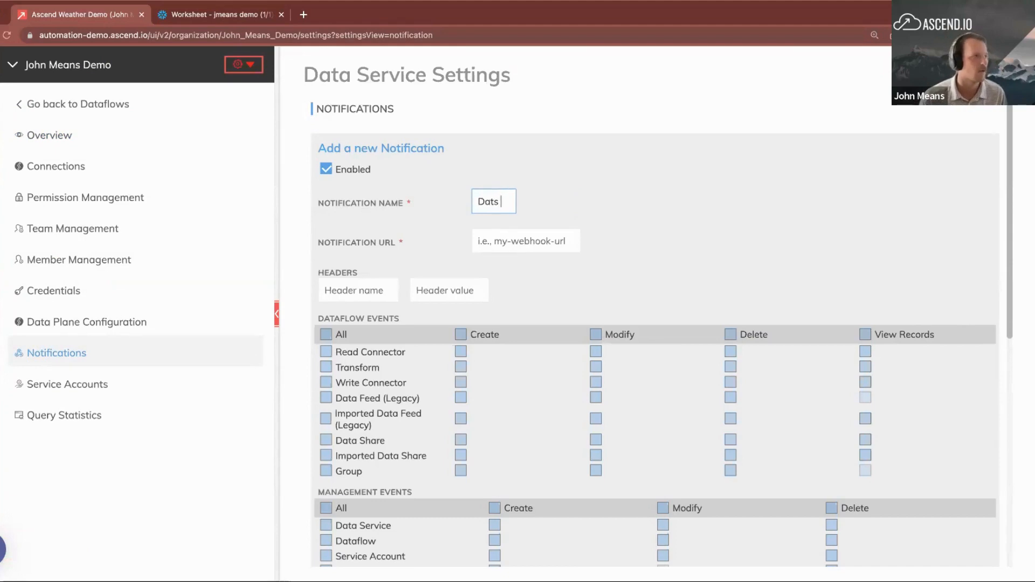
{"action": "key", "text": "BackSpace"}
{"action": "type", "text": "a Quality"}
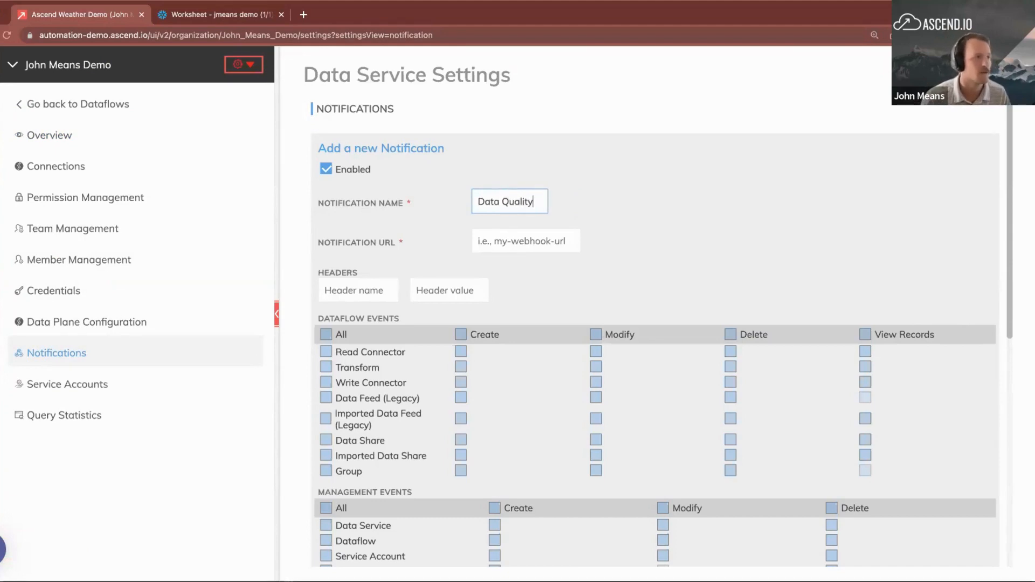
Include Error events for every component type under the notification's system processing events.
{"action": "scroll", "coordinate": [725, 251], "scroll_direction": "down", "scroll_amount": 2}
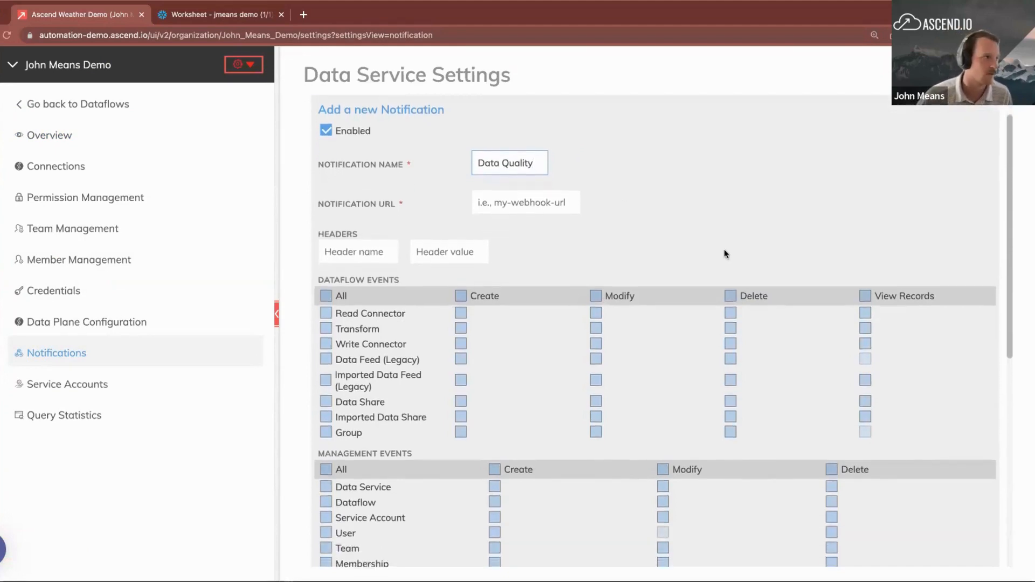
{"action": "scroll", "coordinate": [724, 254], "scroll_direction": "down", "scroll_amount": 6}
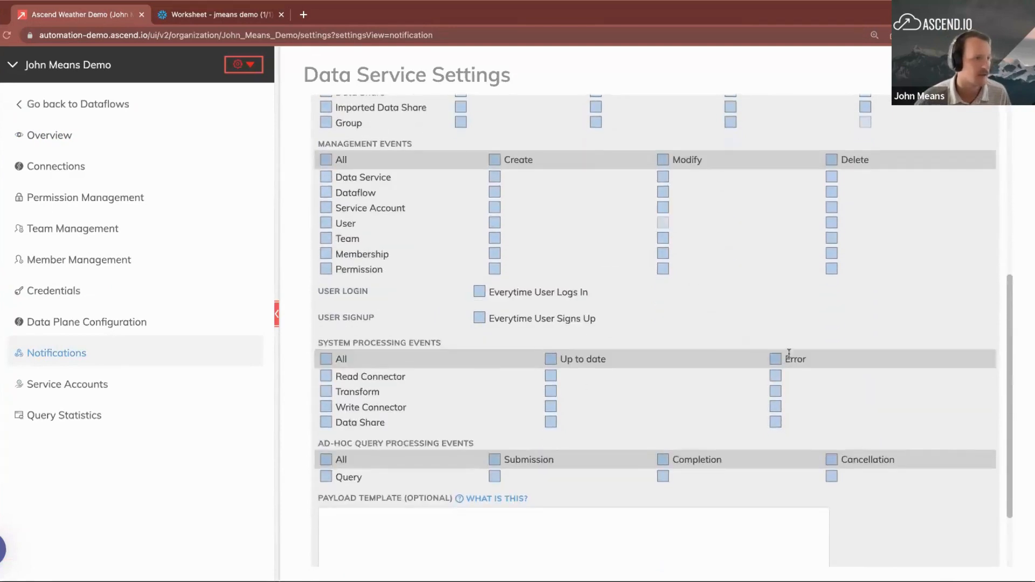
{"action": "left_click", "coordinate": [775, 359]}
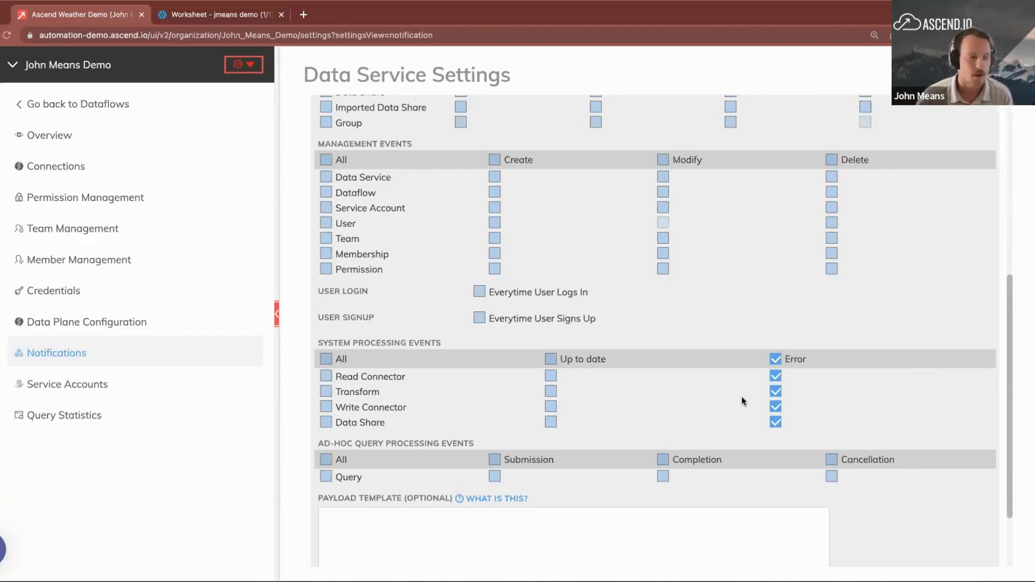
{"action": "scroll", "coordinate": [742, 401], "scroll_direction": "down", "scroll_amount": 1}
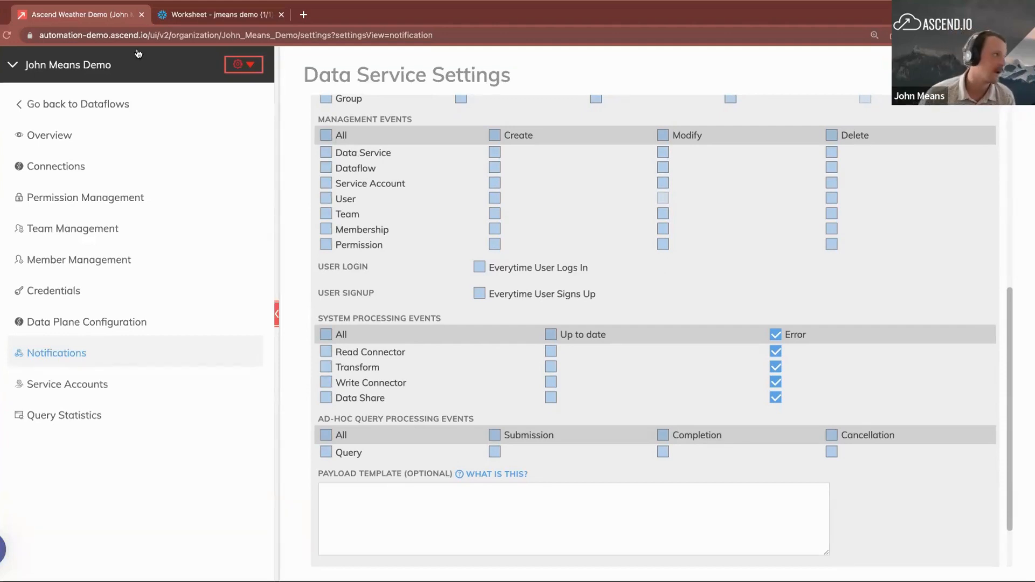
Leave the notification form without saving, find the data service on the dashboard, and reopen its Ascend Weather Demo dataflow.
{"action": "left_click", "coordinate": [97, 104]}
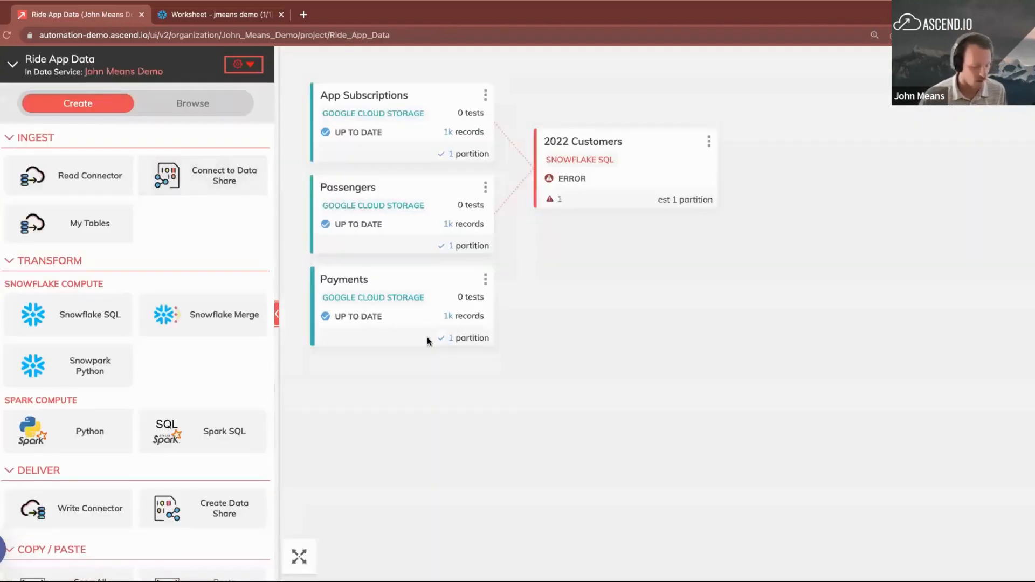
{"action": "key", "text": "super+f"}
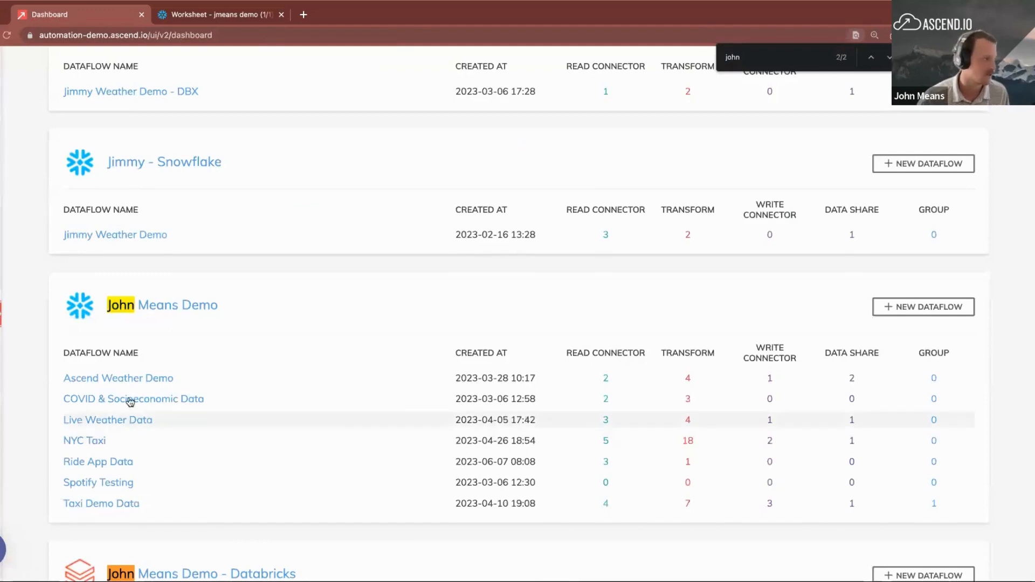
{"action": "left_click", "coordinate": [116, 379]}
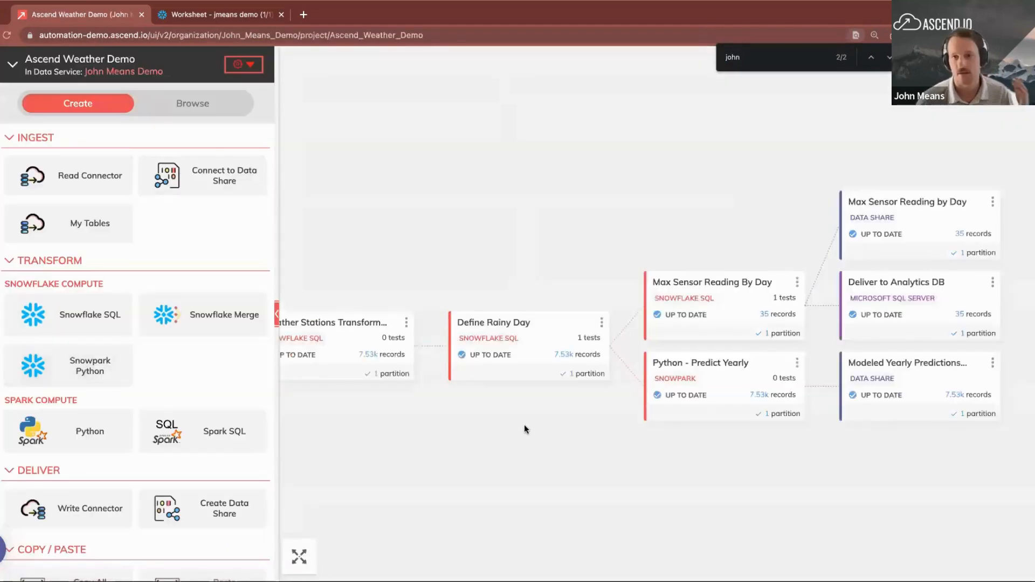